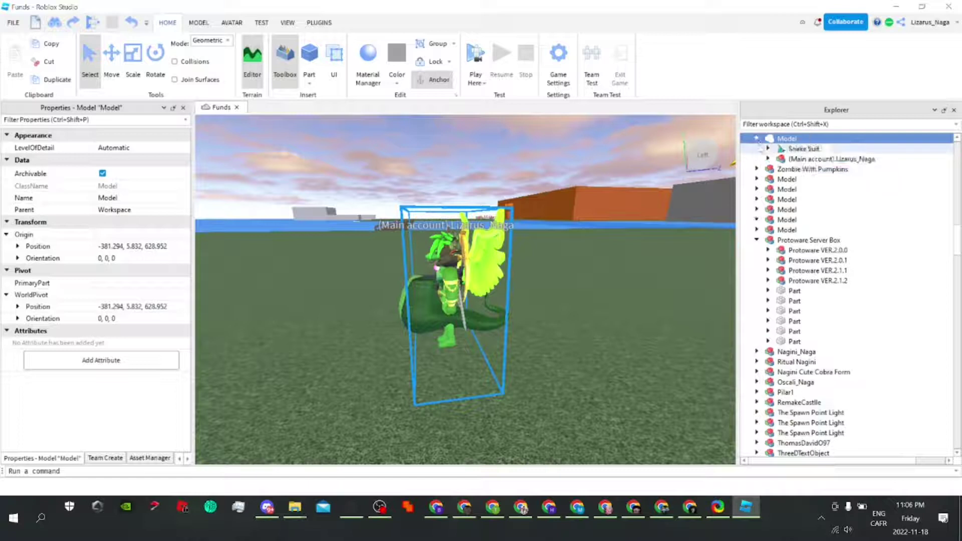
- Move the Snake Suit accessory into line with the avatar's waist and legs
click(802, 149)
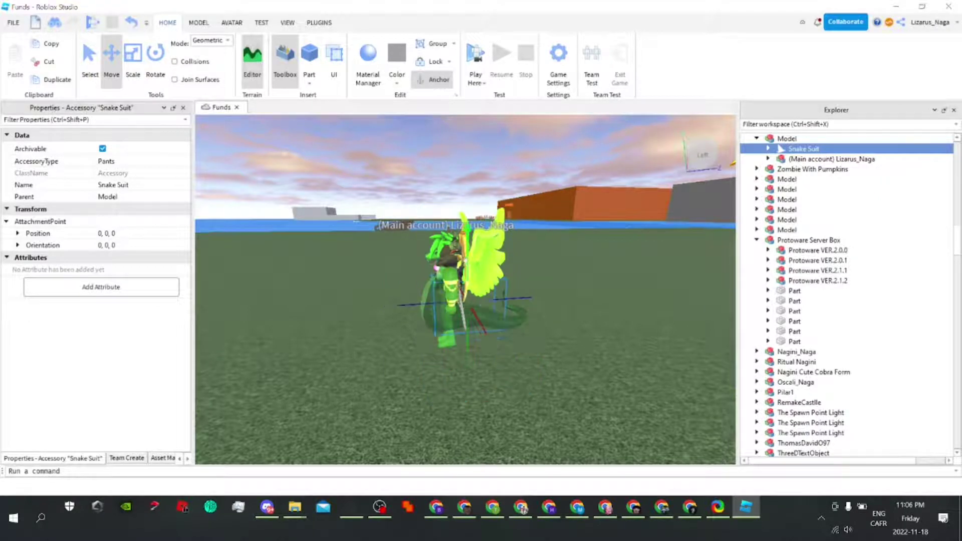
right_drag(436, 324, 435, 323)
key(w)
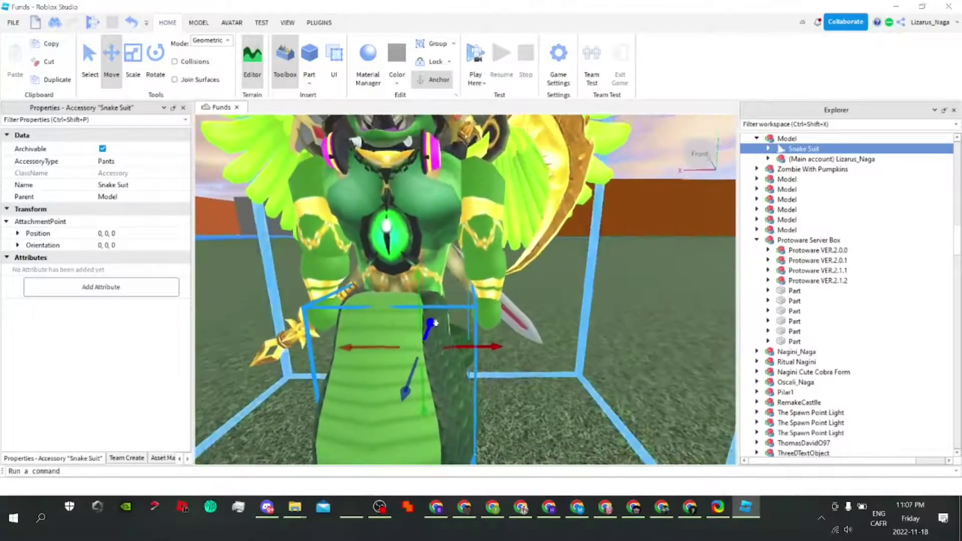
scroll(435, 323, down, 5)
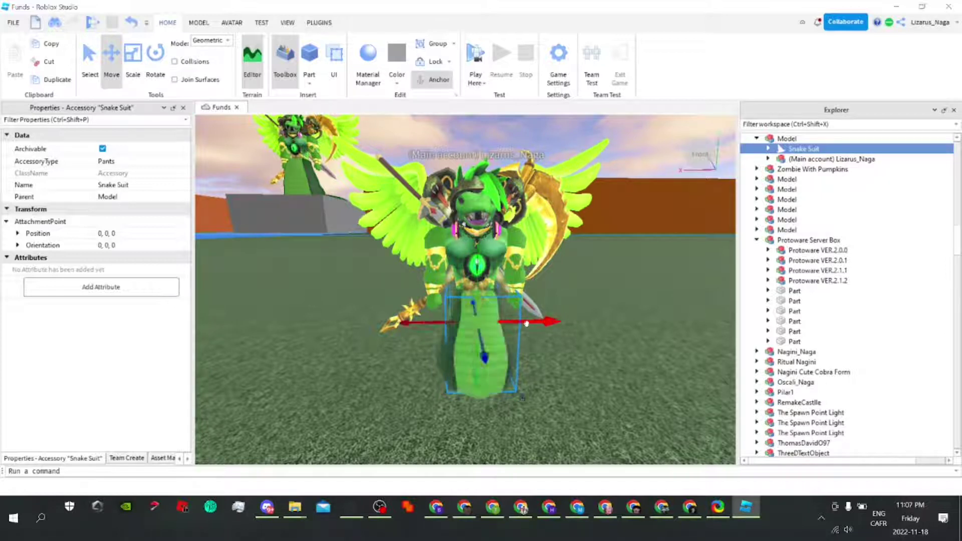
right_drag(525, 324, 522, 323)
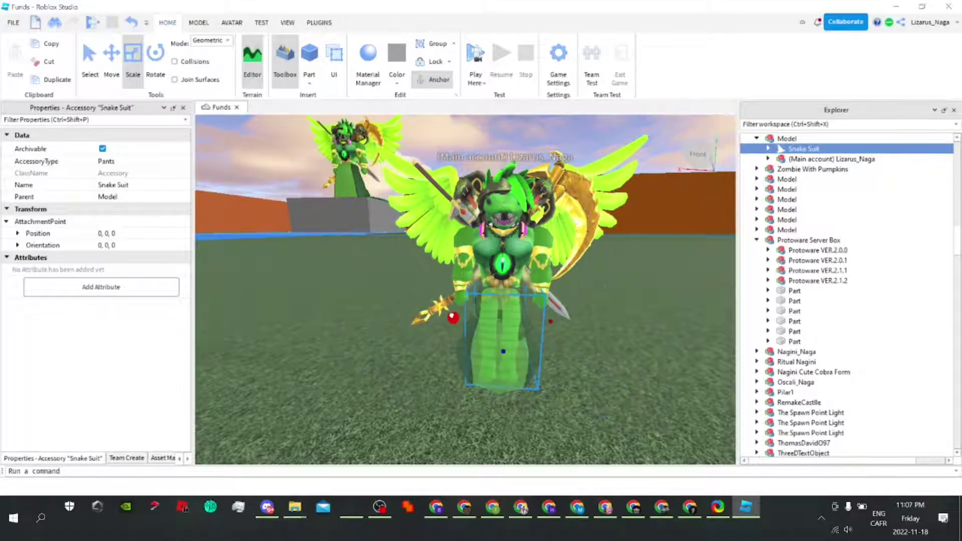
- Scale the Snake Suit sideways to fit around the avatar's legs
key(a)
right_drag(452, 316, 452, 315)
key(d)
scroll(441, 274, down, 2)
key(a)
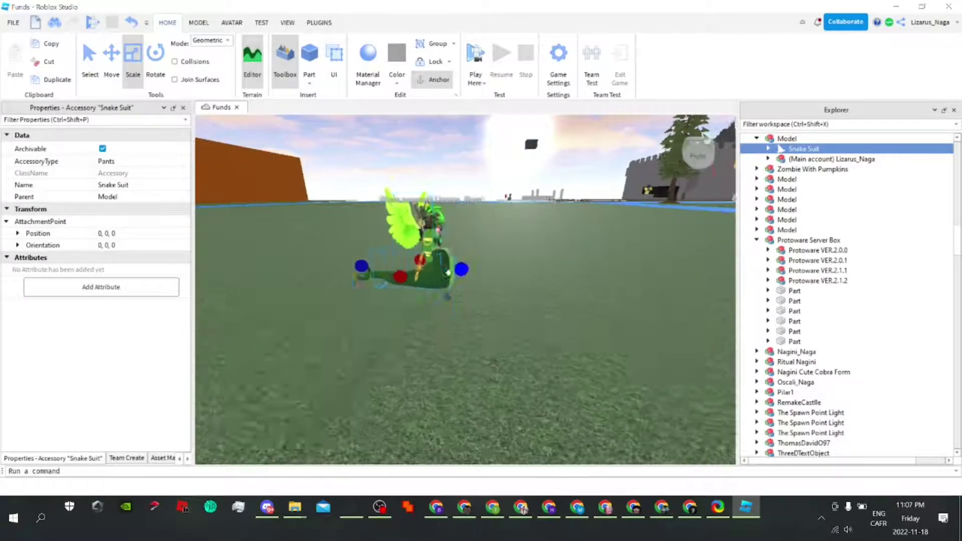
- Refine the Snake Suit's front-to-back depth and width around the avatar's lower body
scroll(448, 273, up, 3)
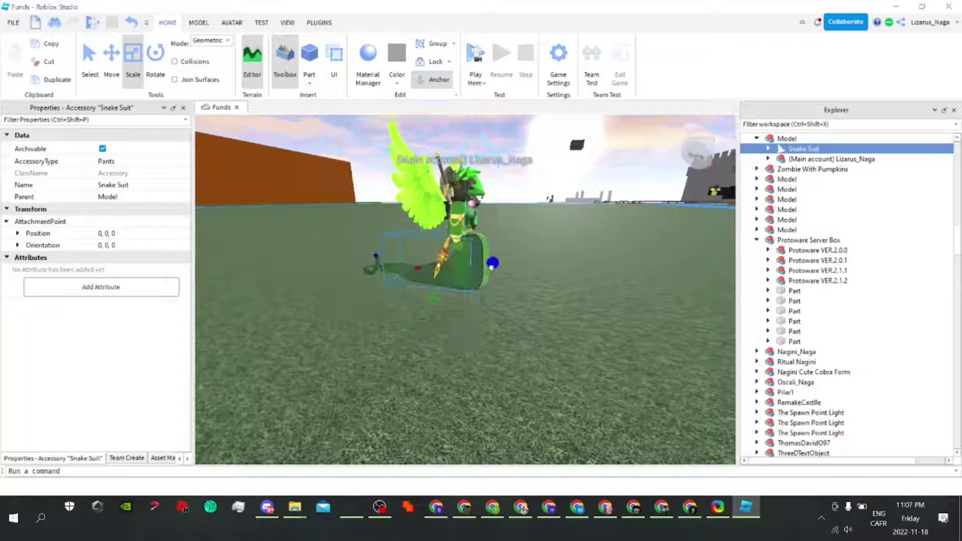
right_drag(486, 266, 510, 282)
scroll(485, 268, up, 4)
scroll(485, 266, down, 3)
key(a)
key(d)
key(a)
key(a)
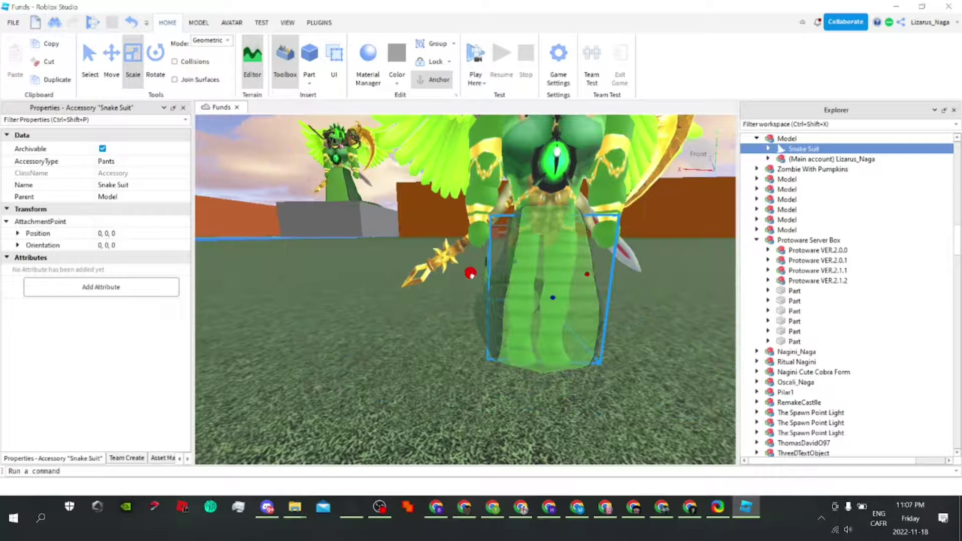
key(d)
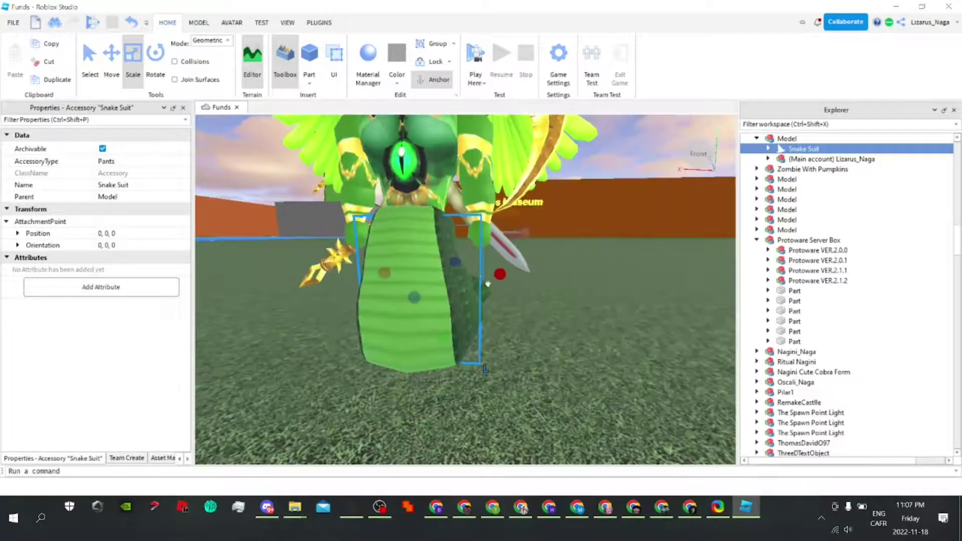
scroll(499, 277, down, 3)
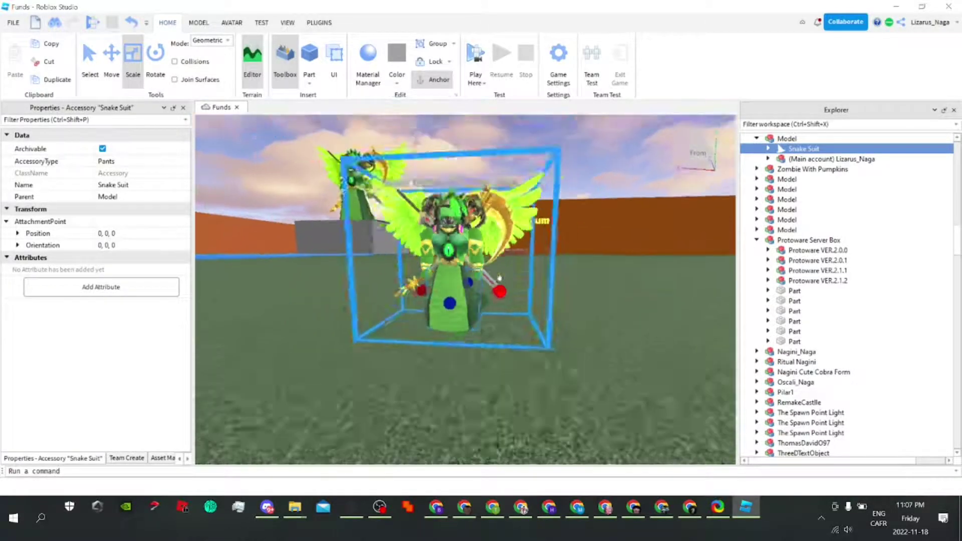
scroll(446, 240, up, 5)
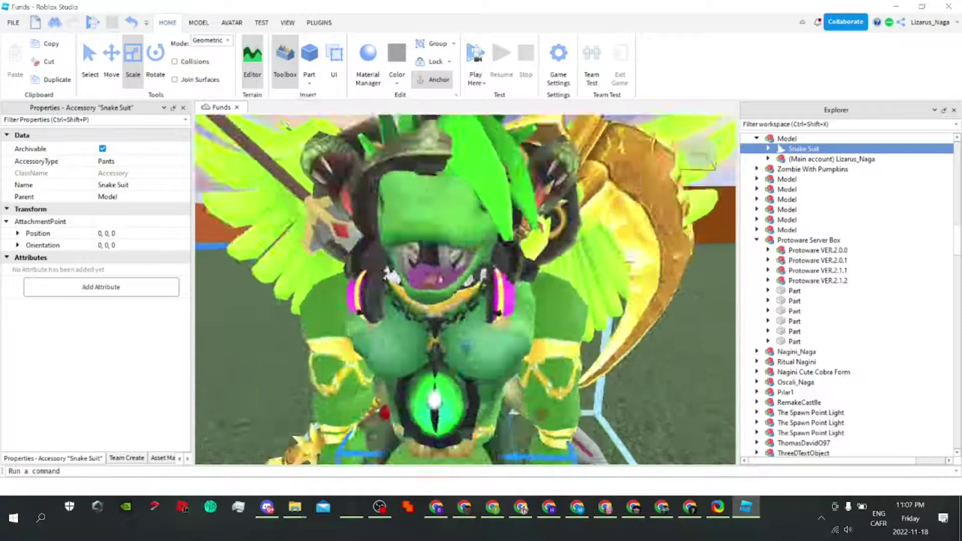
scroll(499, 277, down, 7)
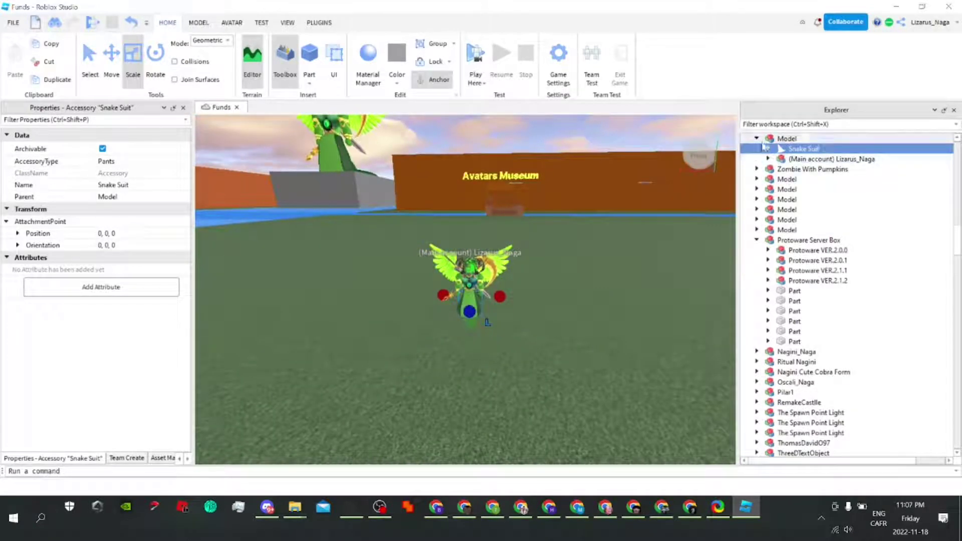
- Scale up the whole parent Model containing the avatar and the Snake Suit
click(757, 139)
click(786, 138)
right_drag(513, 243, 513, 243)
scroll(513, 243, down, 1)
scroll(513, 243, up, 2)
scroll(512, 243, down, 3)
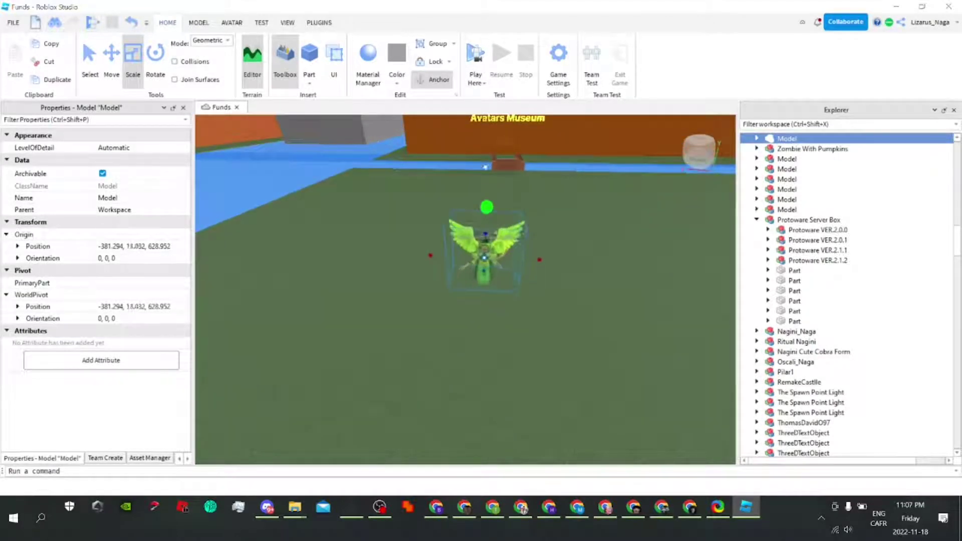
scroll(517, 208, up, 1)
right_drag(518, 207, 588, 195)
scroll(518, 209, up, 2)
scroll(518, 209, down, 2)
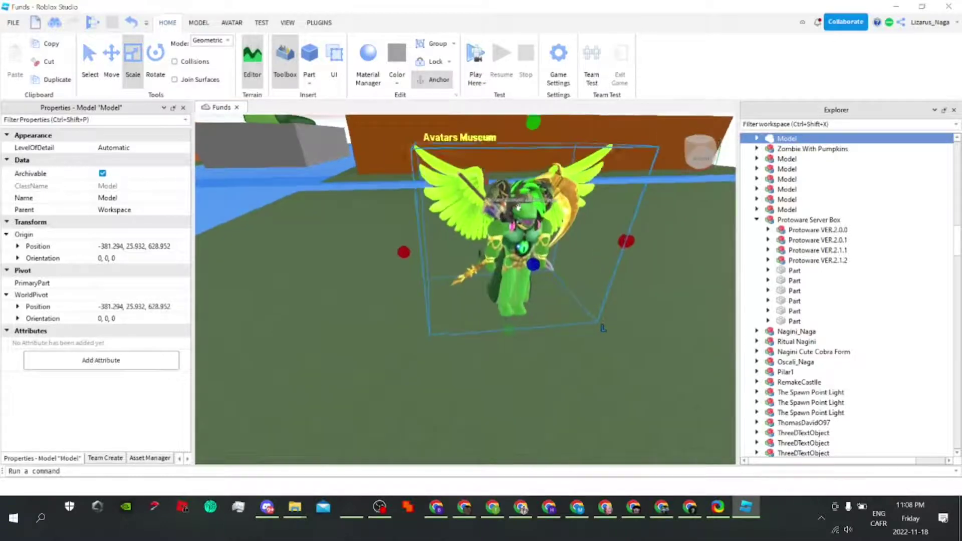
scroll(518, 207, up, 3)
scroll(519, 208, down, 3)
key(a)
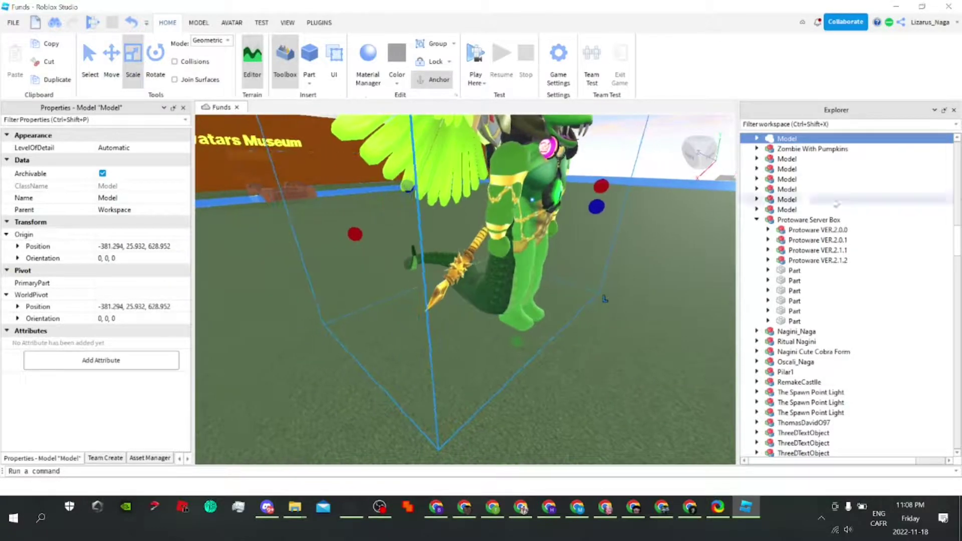
- Select only the Snake Suit inside the Model and stretch its front forward over the avatar's exposed legs
click(757, 138)
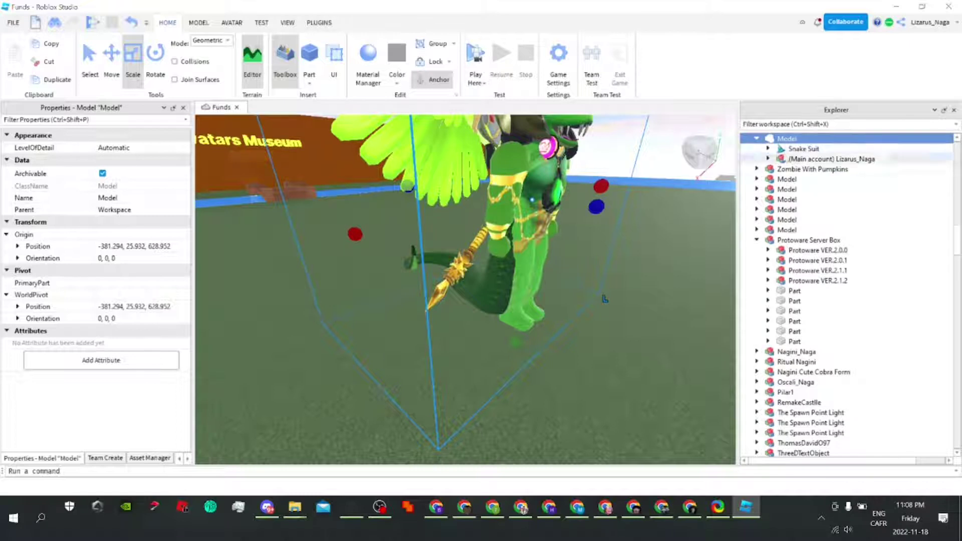
click(798, 148)
key(a)
right_drag(589, 304, 589, 304)
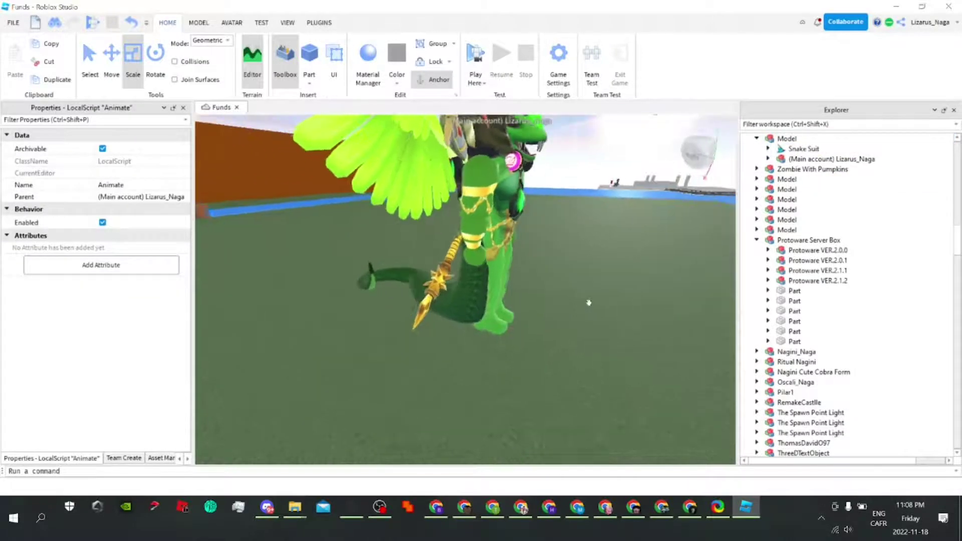
click(771, 149)
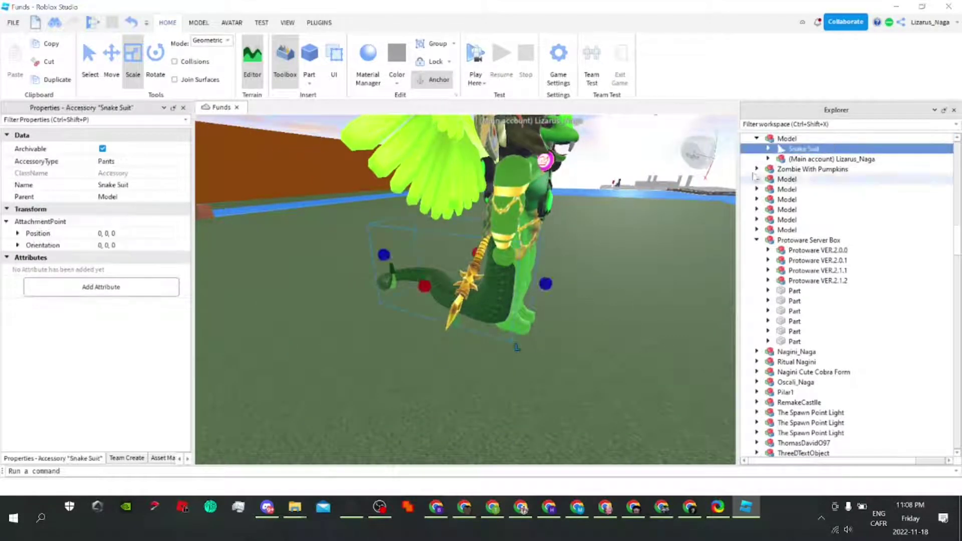
drag(546, 283, 566, 287)
key(d)
right_drag(551, 293, 554, 293)
key(d)
right_drag(486, 290, 486, 290)
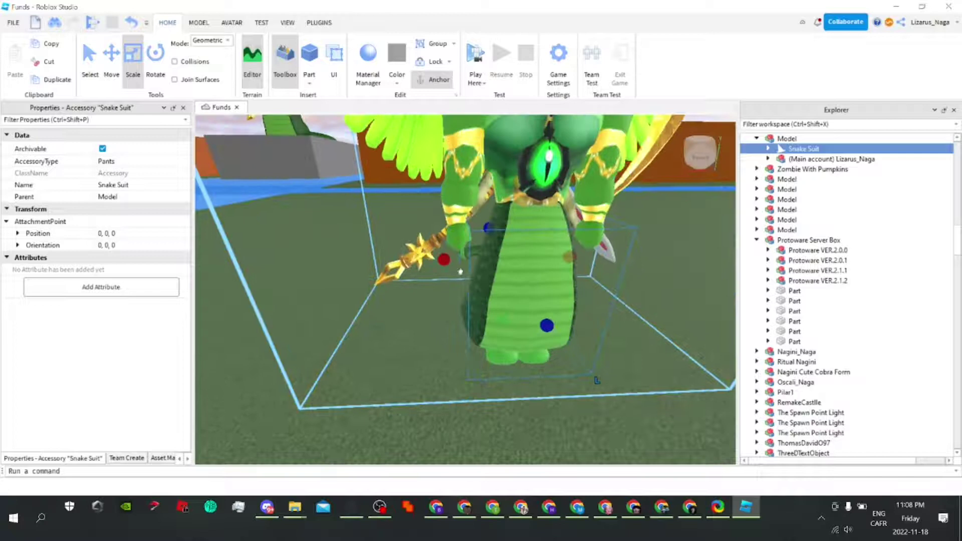
- Widen the Snake Suit slightly on both sides of the avatar's hips
drag(443, 261, 447, 261)
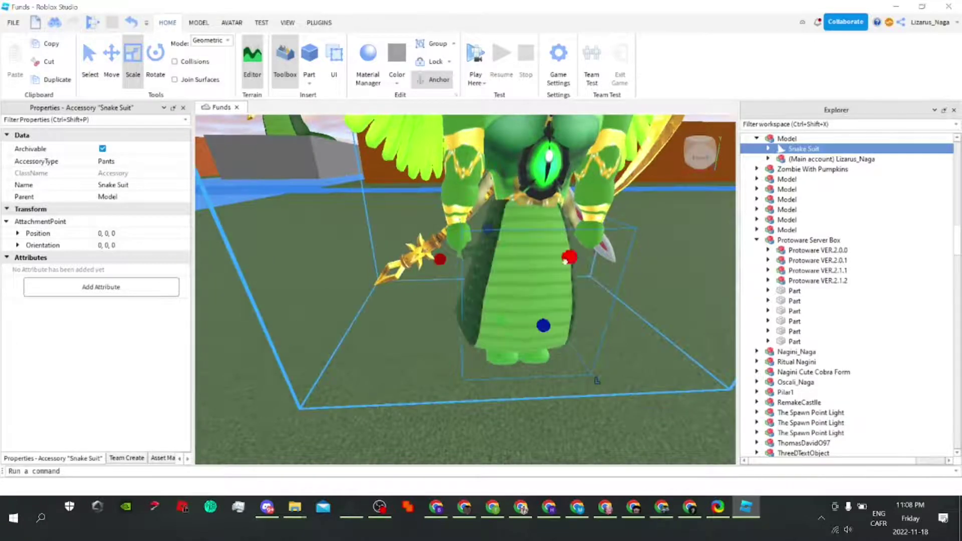
drag(565, 260, 571, 259)
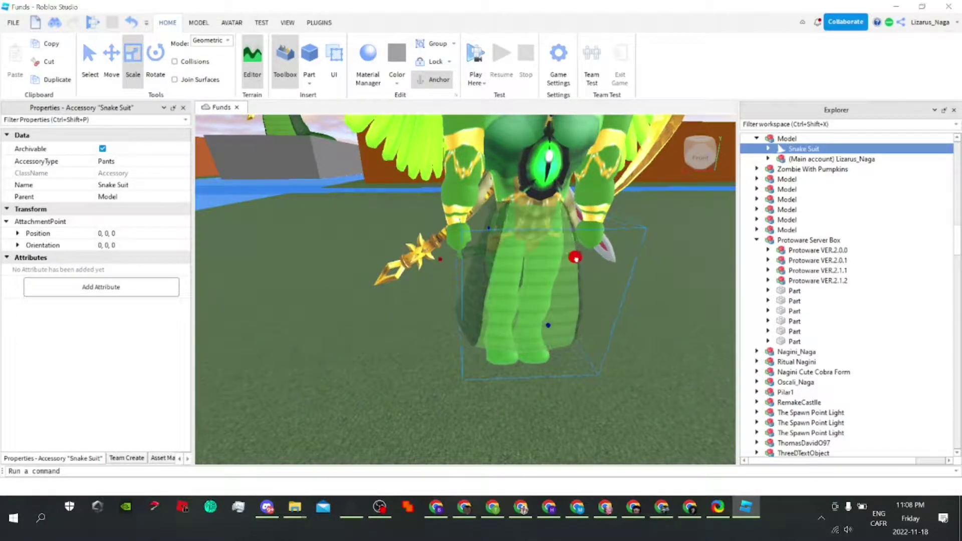
drag(579, 258, 580, 258)
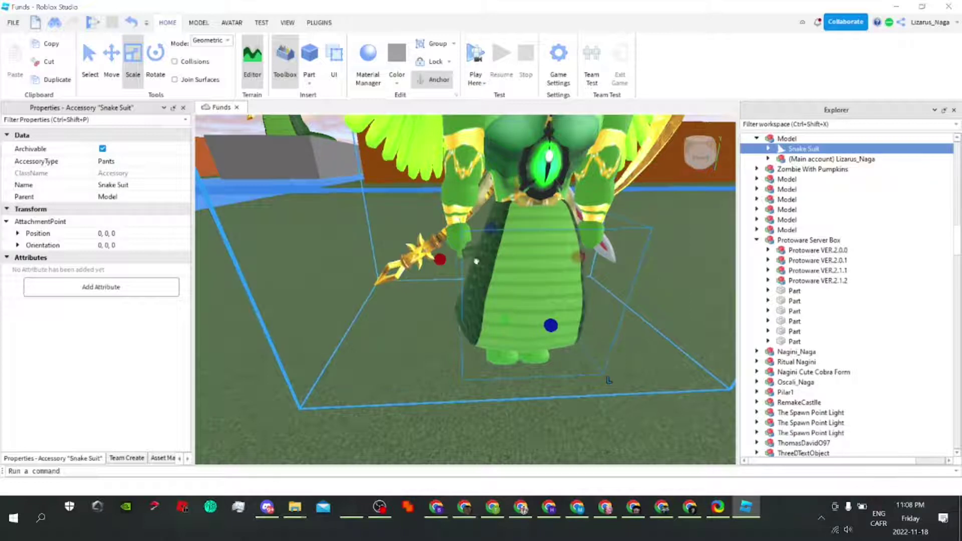
drag(434, 262, 434, 263)
- Stretch the Snake Suit down over the avatar's feet and extend its tail backward
right_drag(434, 264, 490, 327)
drag(483, 334, 479, 353)
right_drag(480, 353, 490, 318)
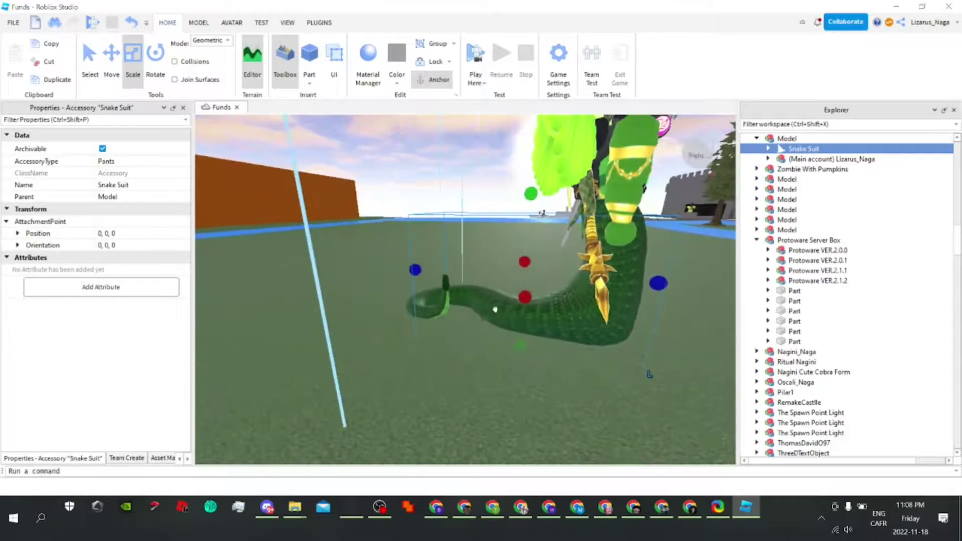
drag(415, 269, 386, 268)
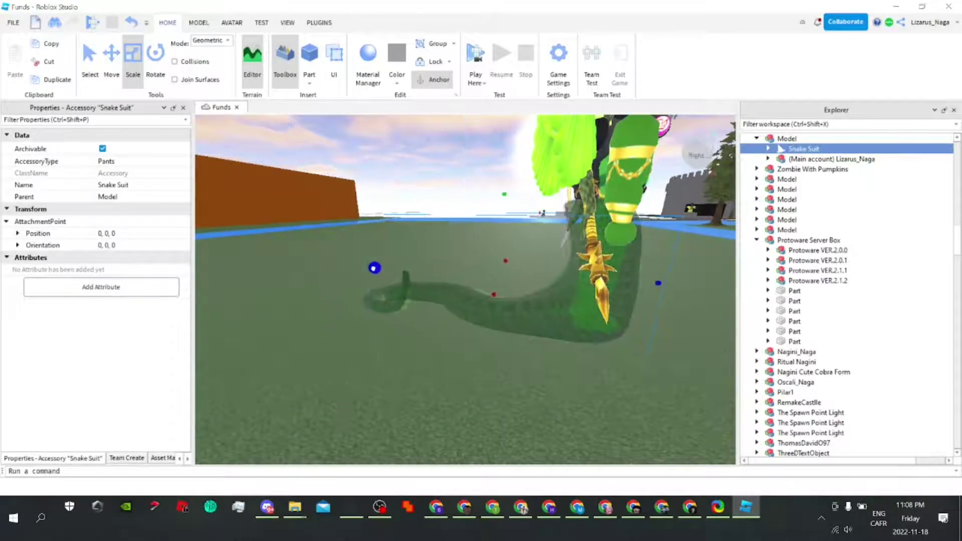
key(d)
right_drag(383, 269, 436, 271)
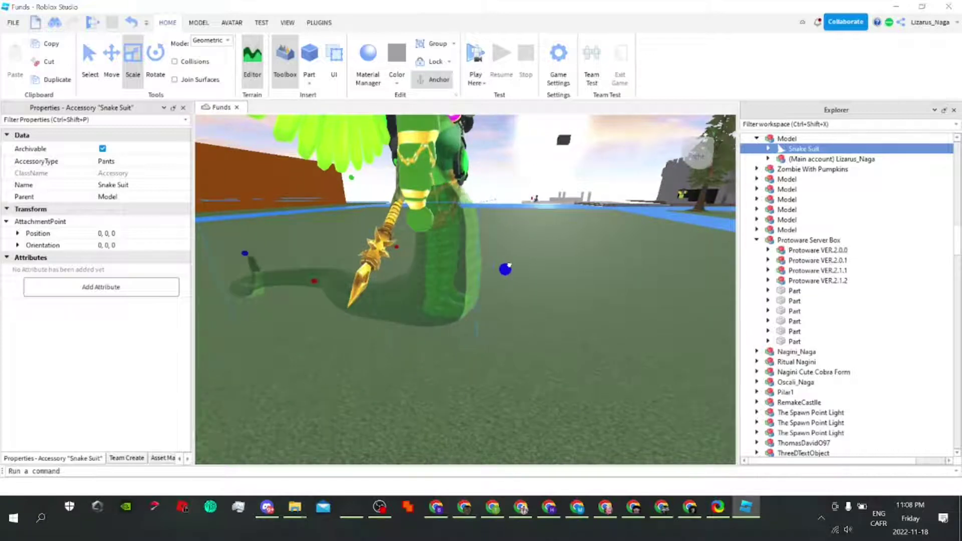
- Fine-tune the Snake Suit's front edge over the legs and check the fit from the front
key(w)
right_drag(509, 265, 506, 271)
key(d)
key(s)
key(w)
key(s)
scroll(506, 271, down, 5)
scroll(506, 270, up, 5)
scroll(507, 270, down, 2)
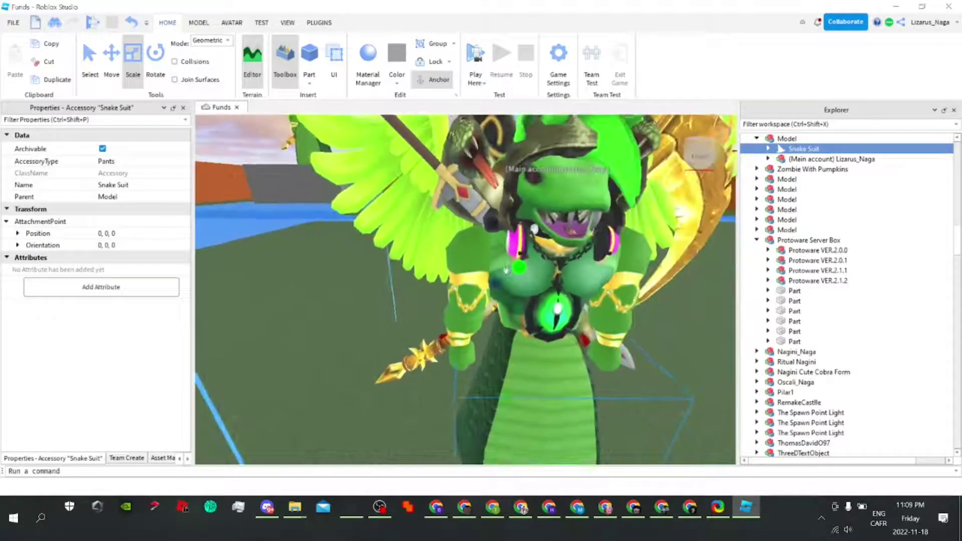
scroll(508, 271, down, 5)
scroll(507, 271, up, 5)
scroll(507, 270, down, 4)
scroll(506, 270, down, 3)
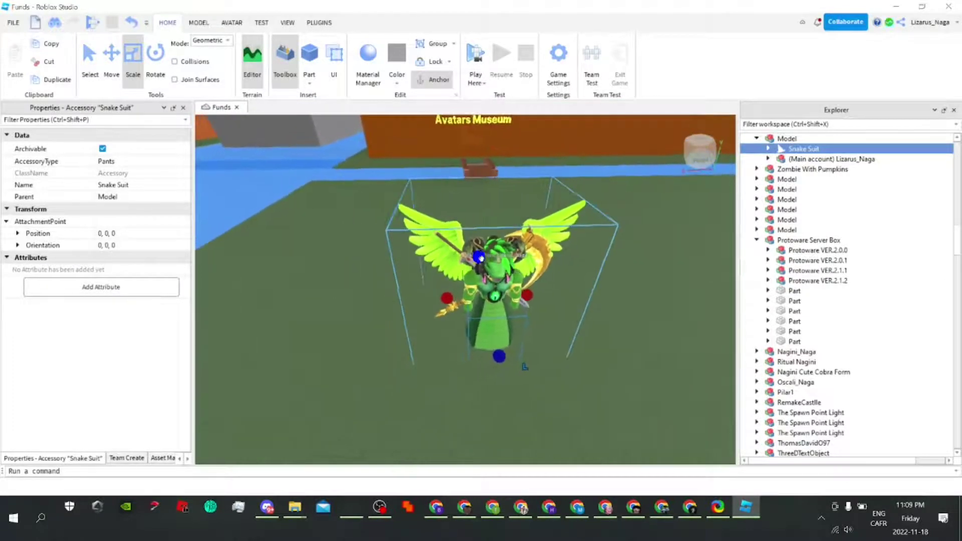
- Select the whole Model and scale the avatar and Snake Suit up together to several times their size
click(496, 239)
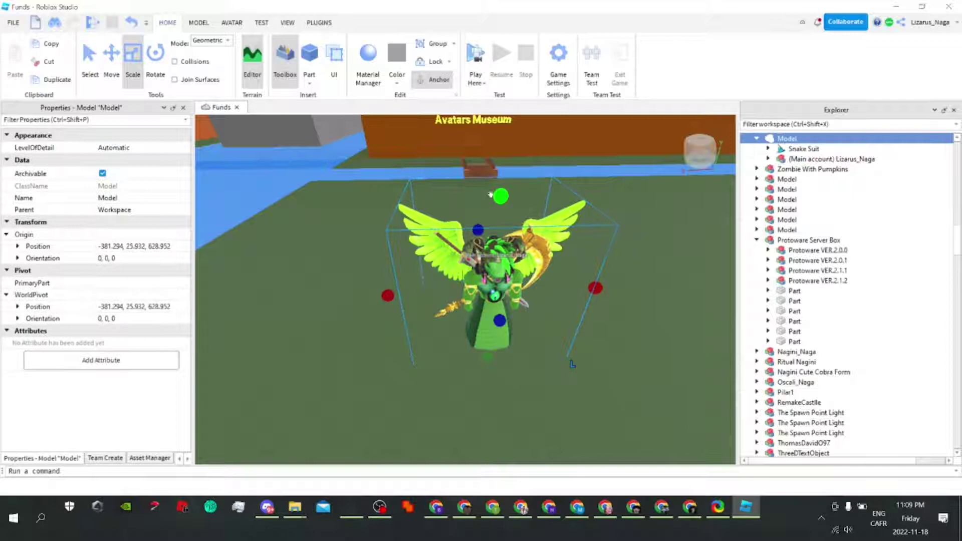
scroll(550, 264, down, 3)
drag(511, 240, 518, 175)
scroll(524, 201, down, 3)
right_drag(538, 248, 520, 249)
drag(517, 249, 513, 132)
right_drag(519, 165, 531, 221)
scroll(524, 193, up, 3)
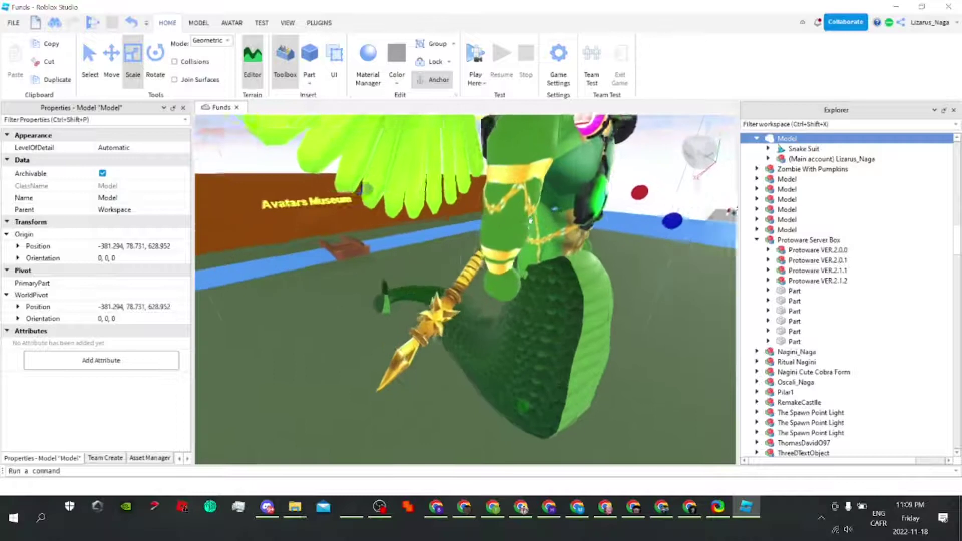
- Keep enlarging the Model until it towers over the island as a giant statue
scroll(530, 220, up, 6)
scroll(529, 220, up, 6)
scroll(530, 221, up, 6)
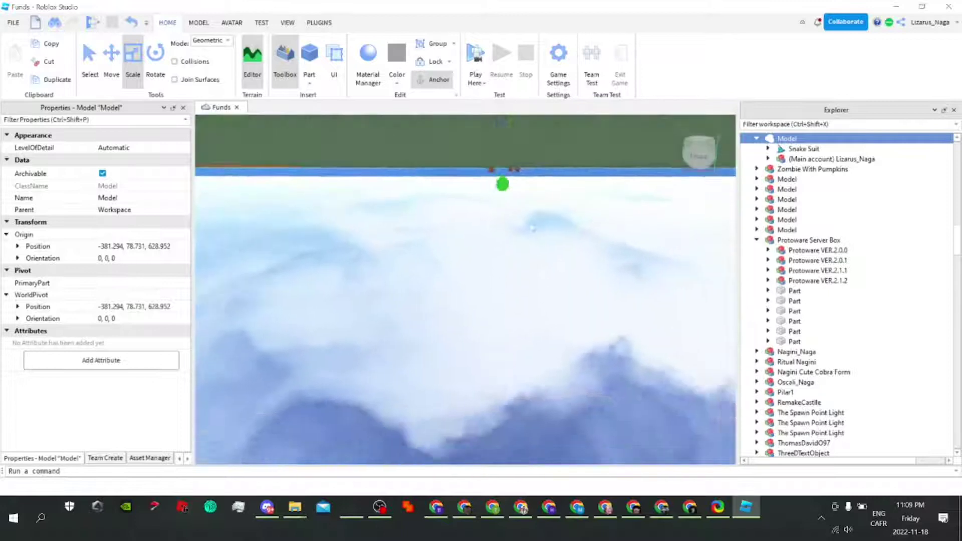
scroll(532, 228, down, 8)
scroll(532, 227, down, 8)
drag(540, 200, 551, 117)
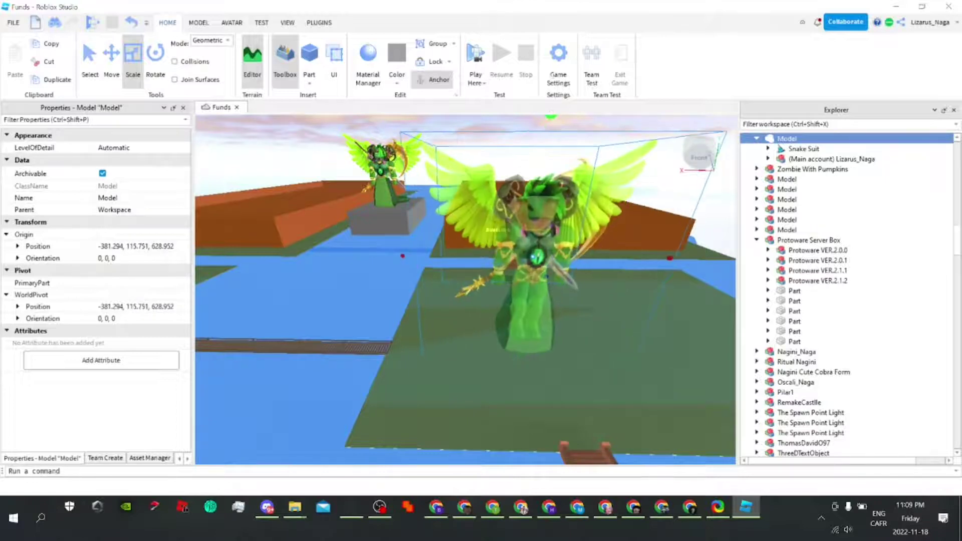
scroll(526, 239, down, 5)
drag(527, 239, 503, 134)
scroll(504, 198, down, 2)
drag(498, 195, 496, 128)
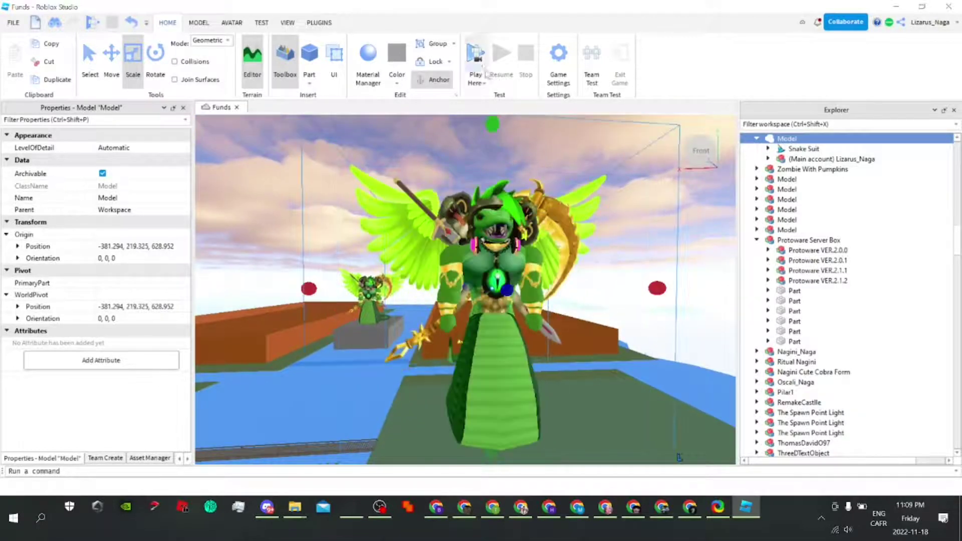
- Scale the Model up a little more and inspect the Snake Suit's fit around the body and tail
right_drag(513, 174, 514, 178)
scroll(514, 178, down, 1)
scroll(514, 177, down, 2)
drag(486, 206, 486, 164)
right_drag(480, 221, 480, 221)
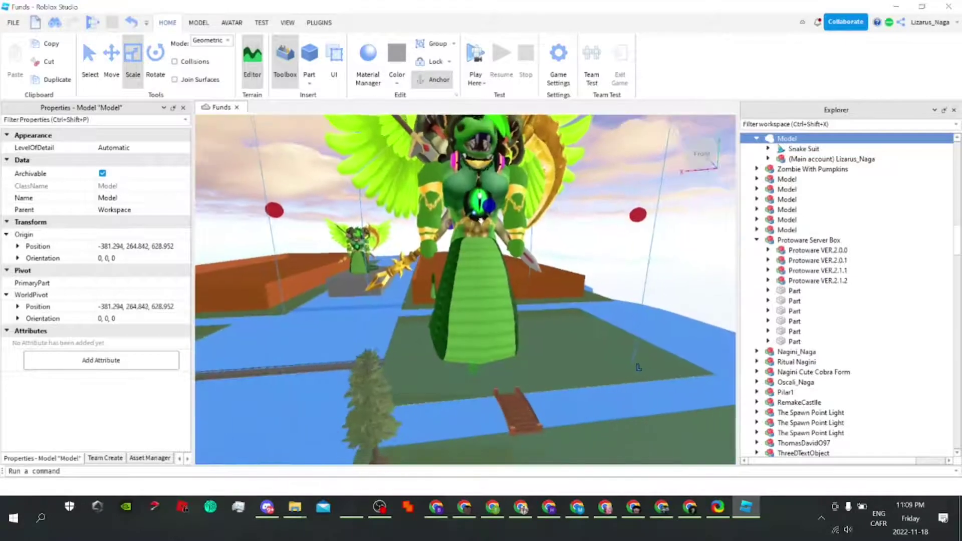
scroll(480, 221, down, 1)
scroll(481, 220, up, 5)
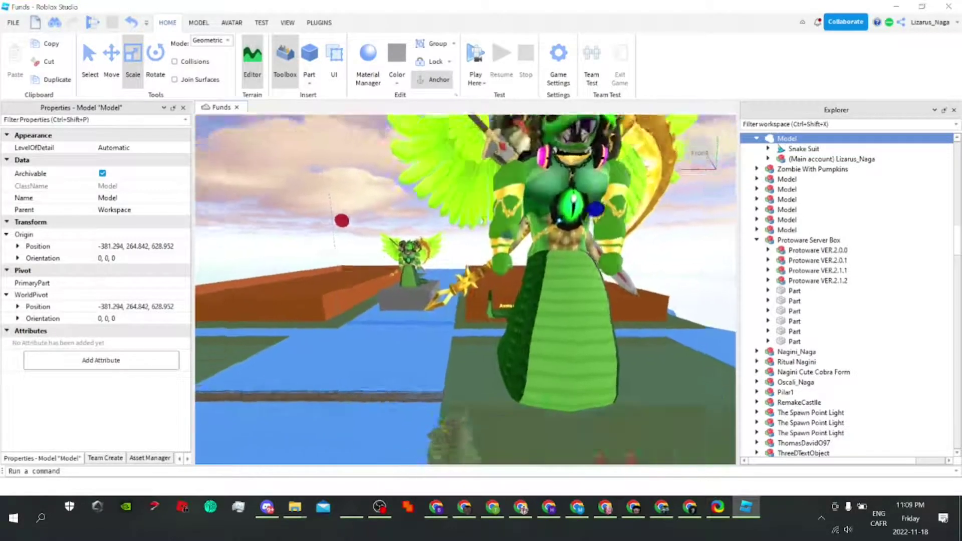
scroll(481, 221, up, 6)
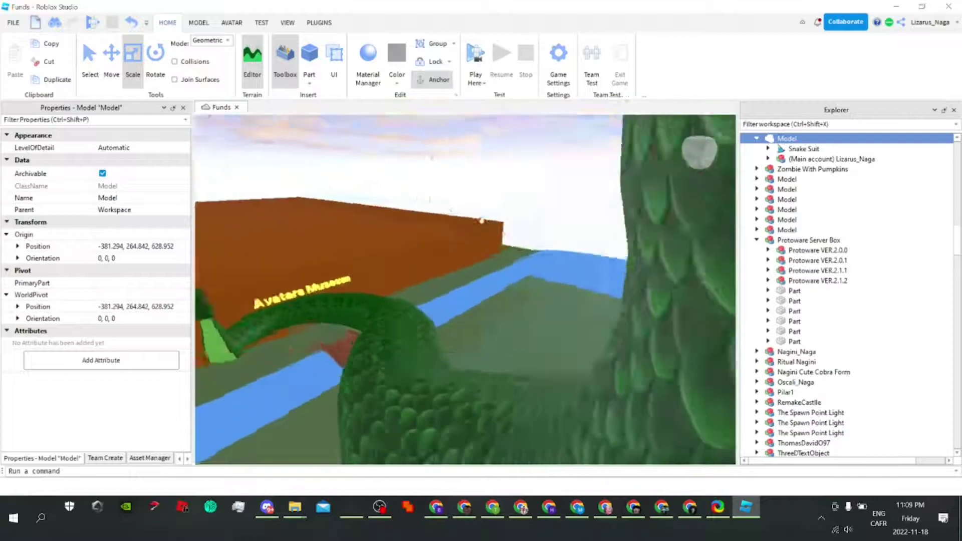
scroll(481, 220, up, 3)
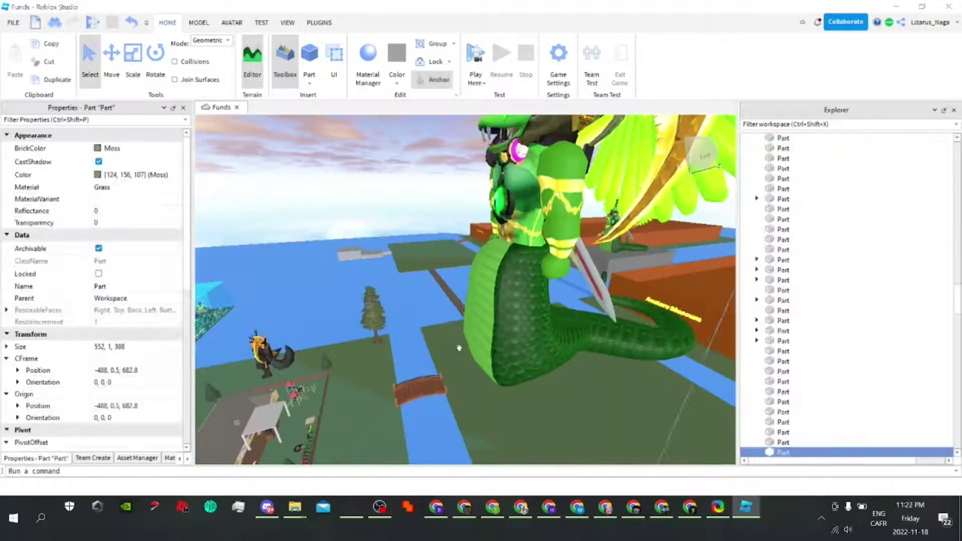
- Turn off AutomaticScalingEnabled on the Humanoid of the avatar inside the giant statue's Model
click(518, 307)
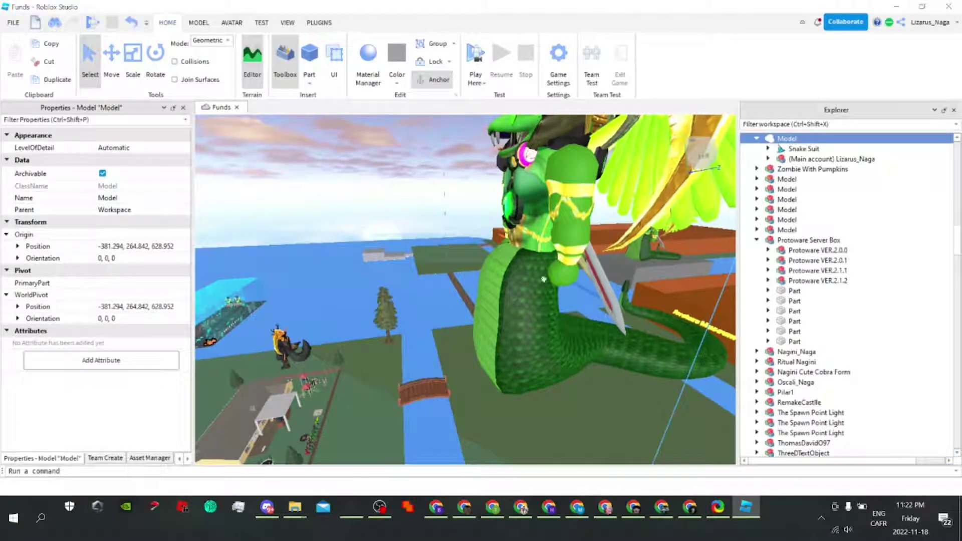
click(802, 159)
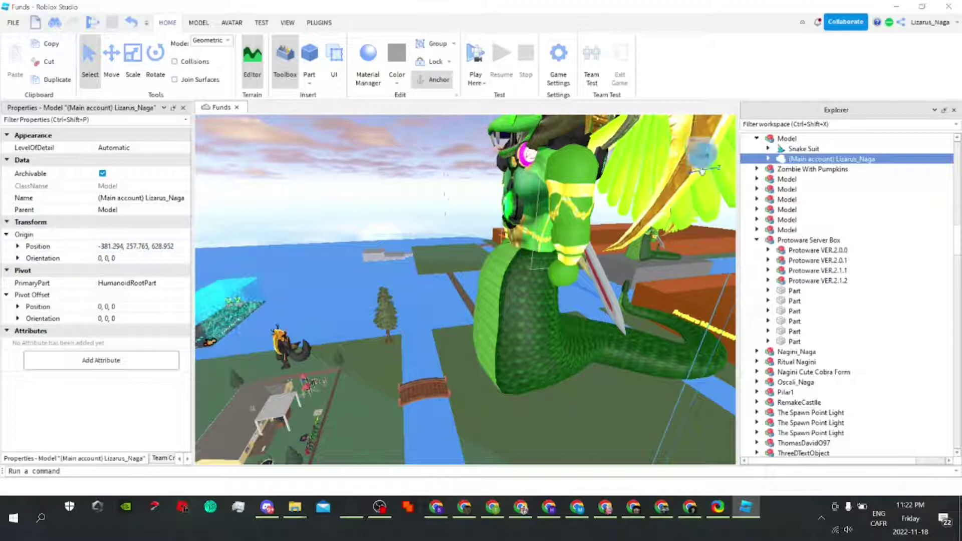
click(769, 159)
scroll(790, 221, down, 3)
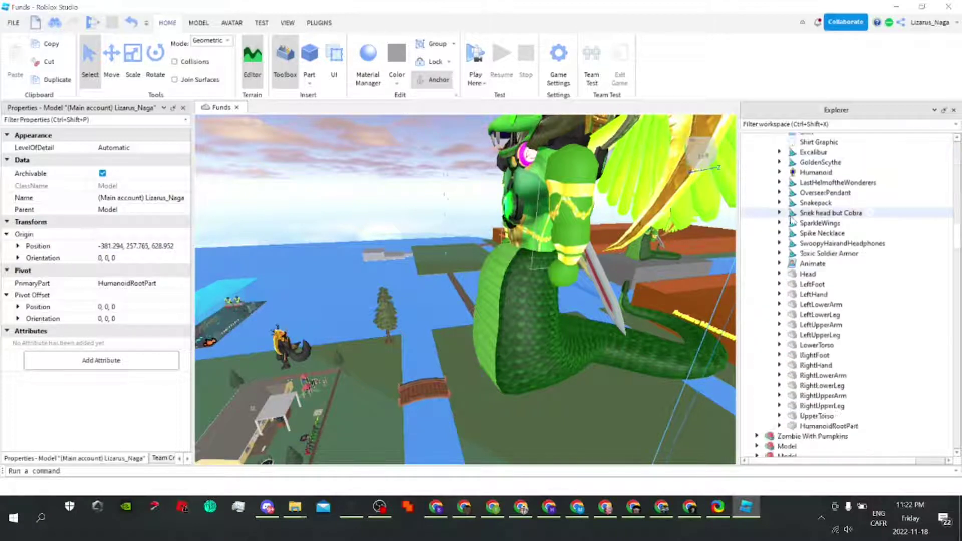
click(808, 173)
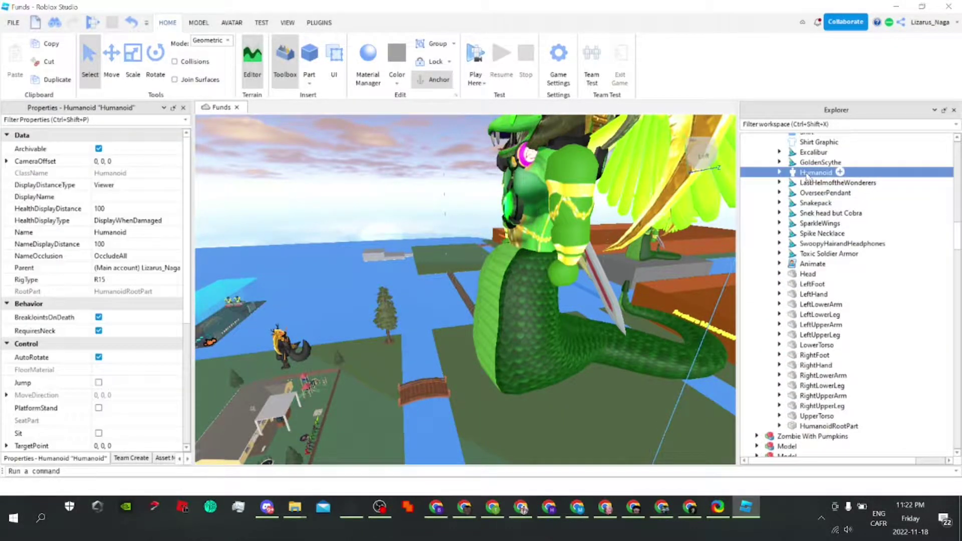
scroll(102, 300, down, 6)
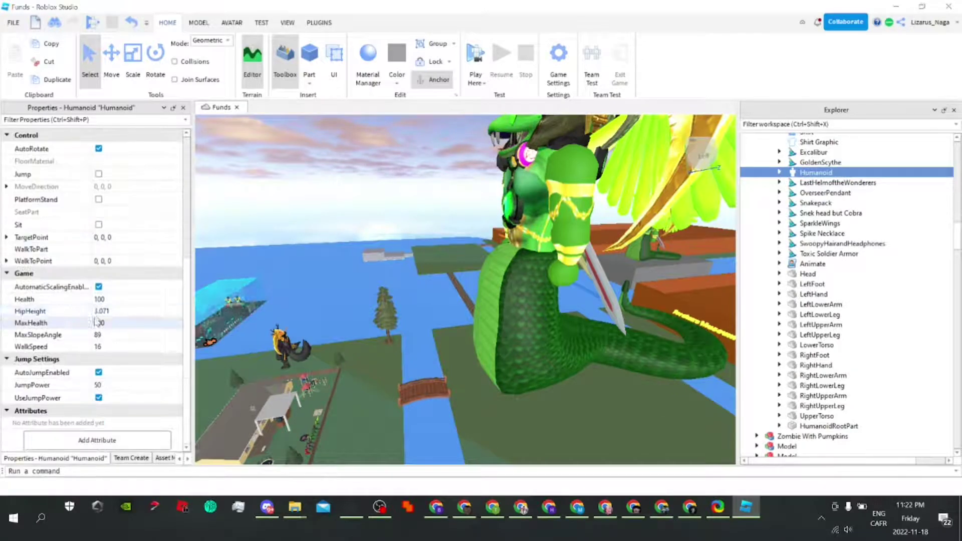
- Duplicate the original small snake avatar standing on the grass among the other characters
right_drag(470, 316, 471, 317)
scroll(470, 316, up, 3)
scroll(471, 316, up, 6)
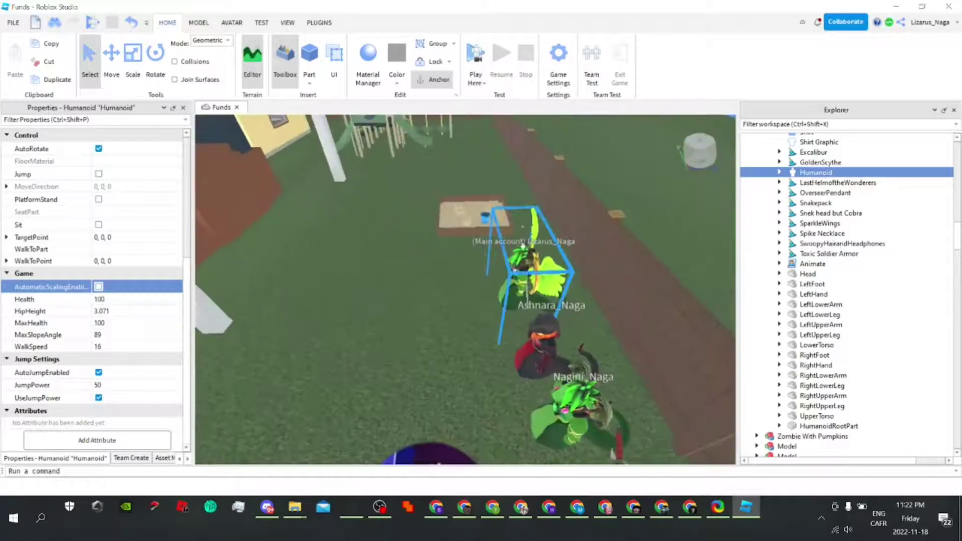
click(523, 245)
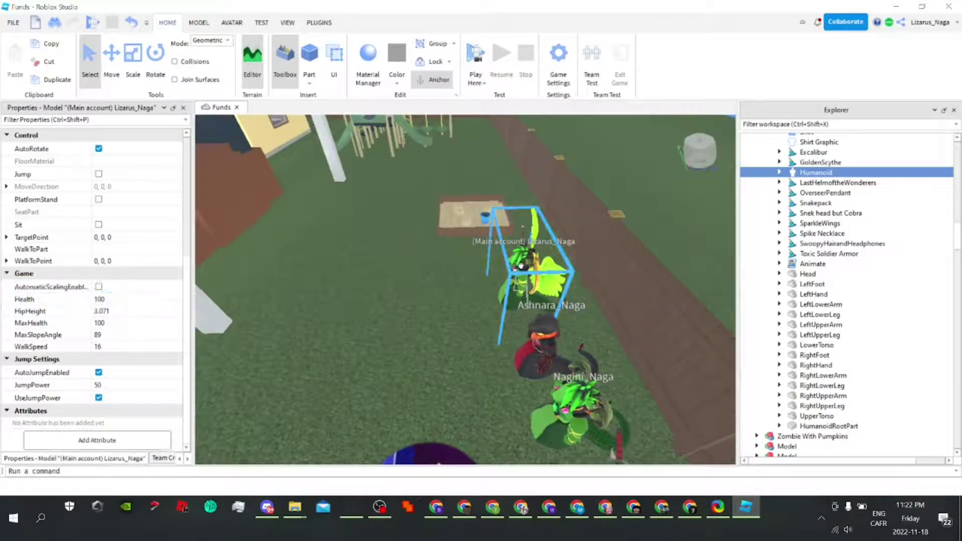
right_click(521, 269)
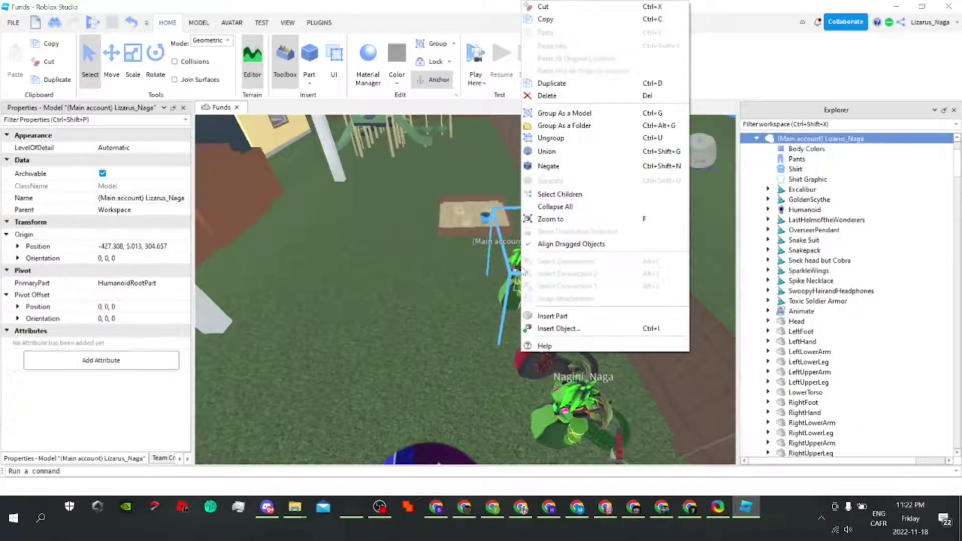
click(557, 87)
- Move the duplicated avatar onto the green island beside the giant statue, at about -680, 6, 642
drag(527, 262, 579, 268)
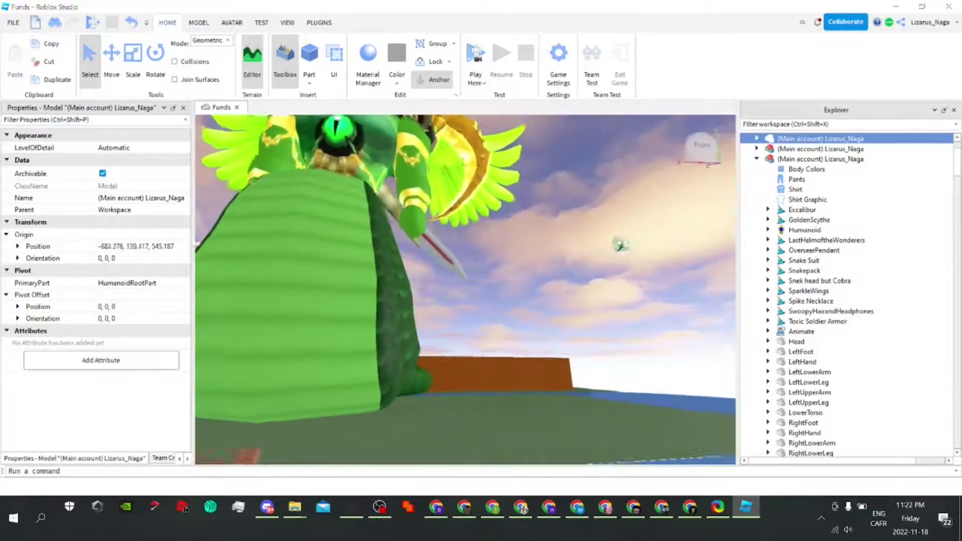
scroll(579, 268, up, 4)
right_drag(579, 269, 579, 267)
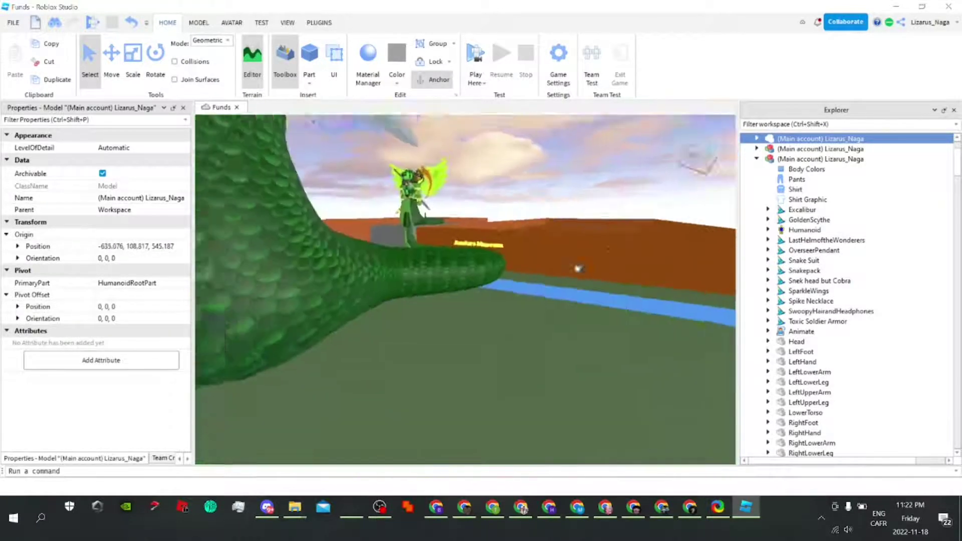
scroll(578, 263, down, 3)
drag(579, 266, 554, 298)
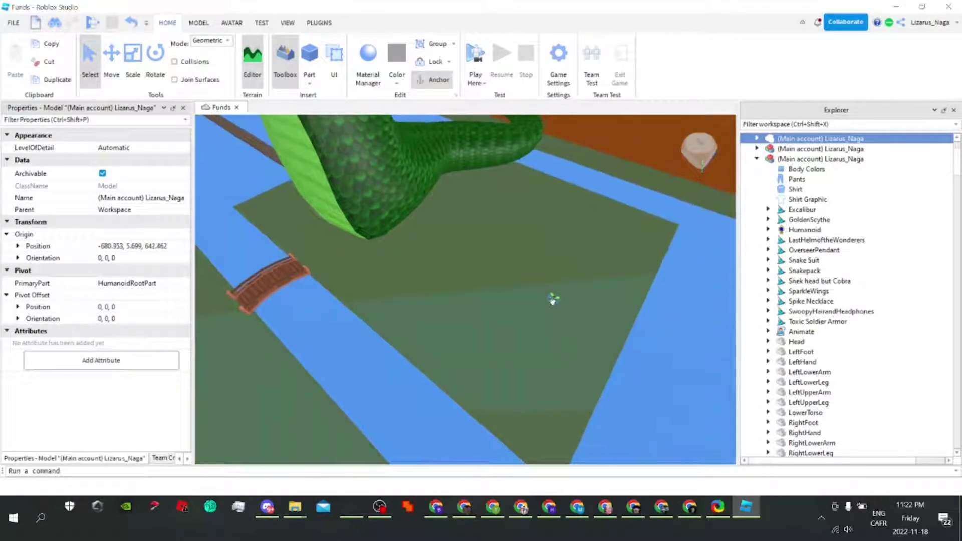
right_drag(553, 300, 550, 303)
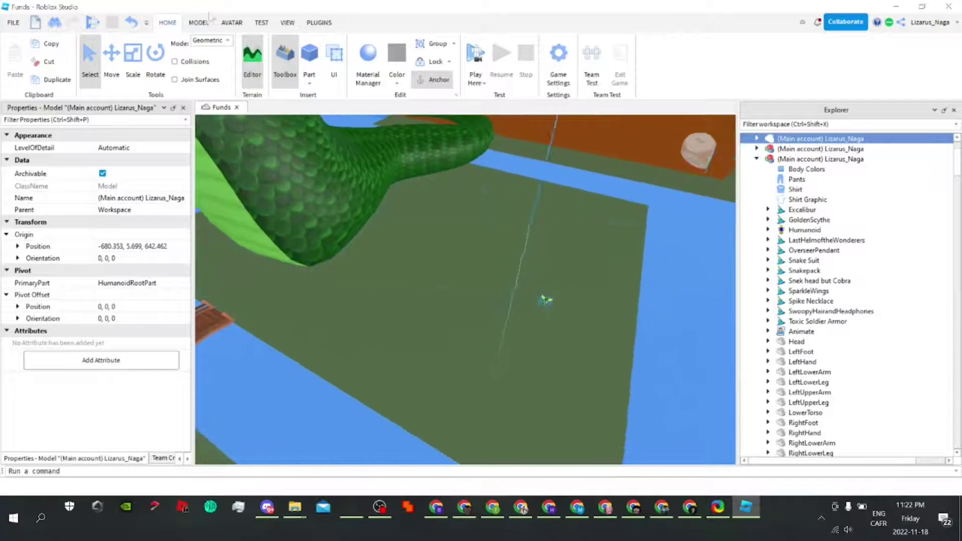
- Scale the duplicated avatar up in stages to roughly half the giant statue's height
click(133, 54)
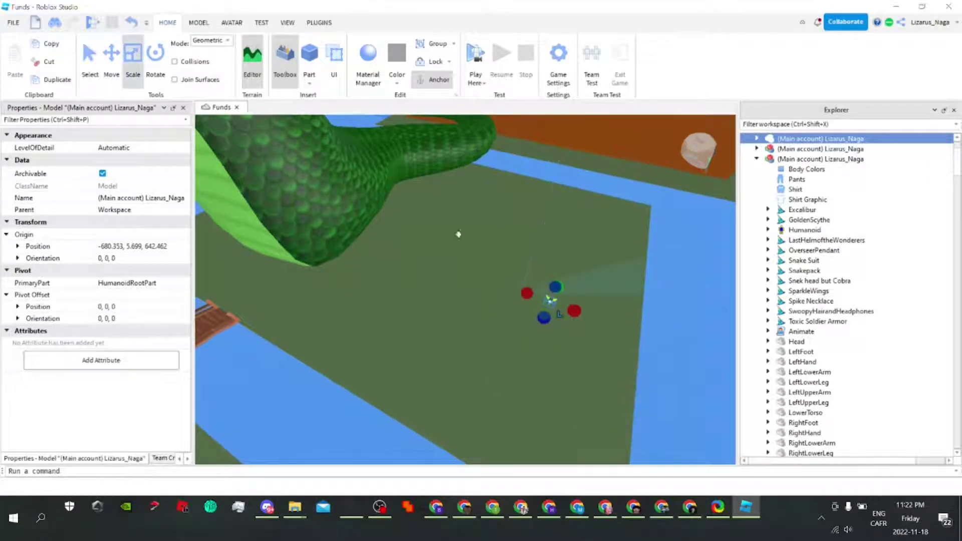
drag(555, 288, 576, 246)
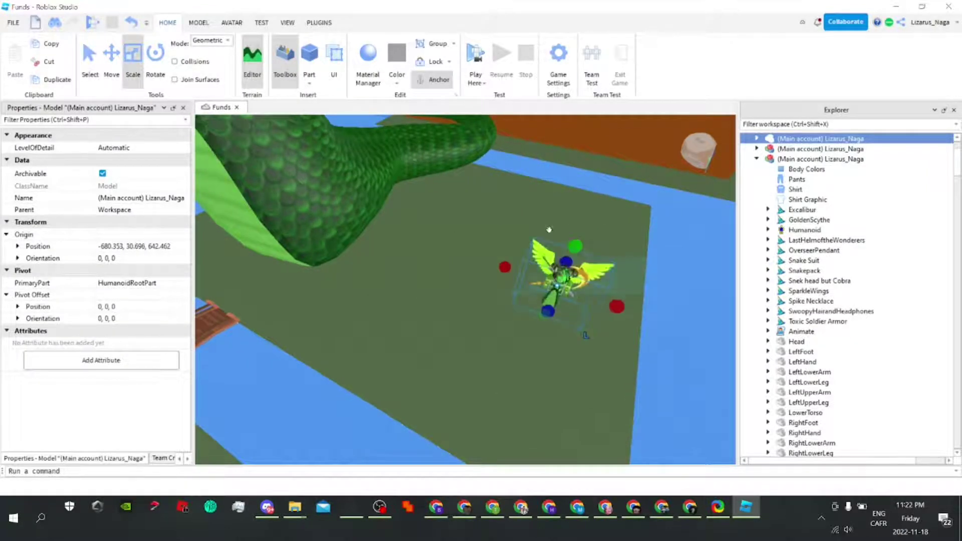
right_drag(550, 221, 548, 240)
scroll(547, 241, down, 4)
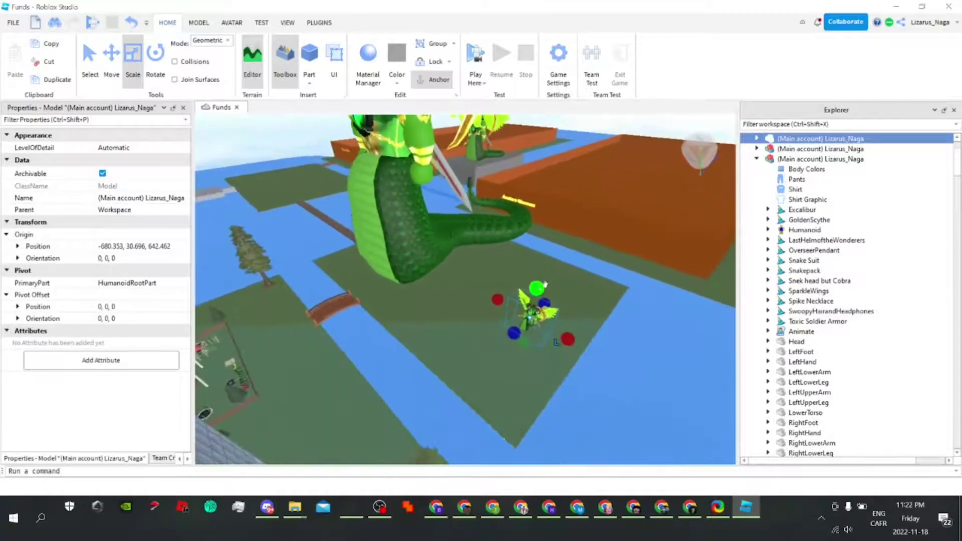
drag(537, 155, 536, 153)
scroll(537, 155, down, 3)
right_drag(537, 155, 535, 200)
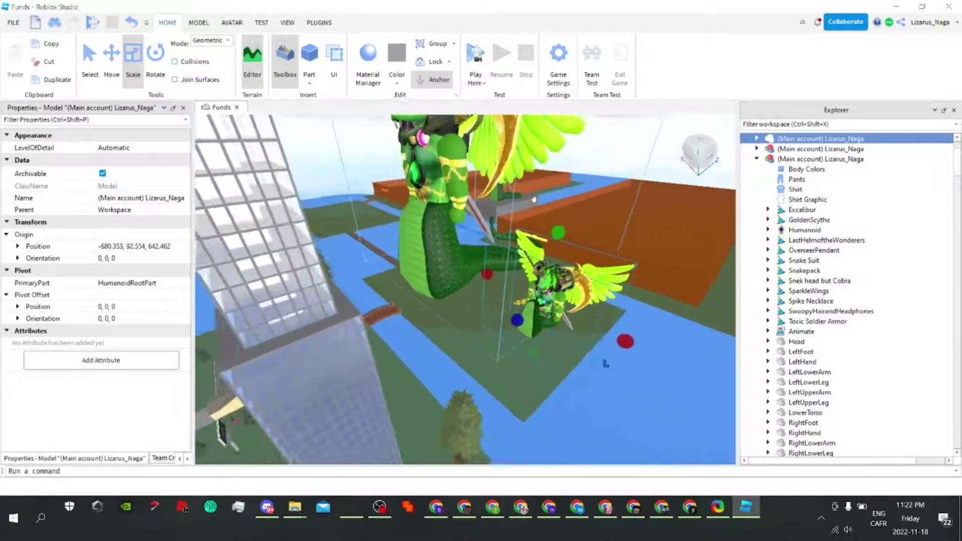
- Keep enlarging the duplicated avatar until it matches the size of the giant statue beside it
drag(548, 228, 542, 133)
scroll(542, 133, down, 2)
right_drag(542, 132, 544, 247)
scroll(549, 235, down, 1)
drag(540, 211, 544, 135)
scroll(559, 194, down, 2)
right_drag(559, 194, 541, 211)
drag(519, 165, 519, 131)
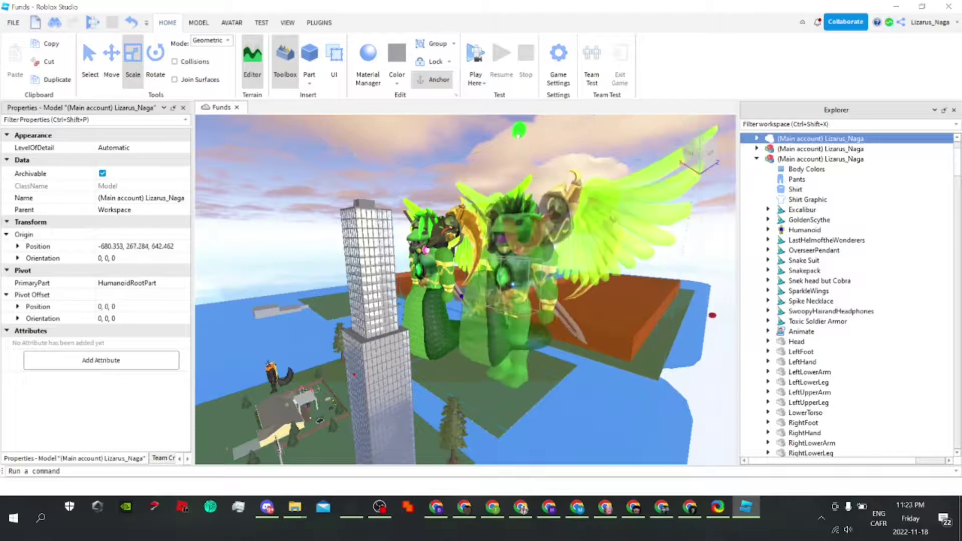
- Compare both giants from the front and turn off AutomaticScalingEnabled on the enlarged duplicate's Humanoid
scroll(521, 179, up, 3)
right_drag(541, 175, 581, 178)
scroll(521, 179, up, 6)
scroll(537, 168, down, 4)
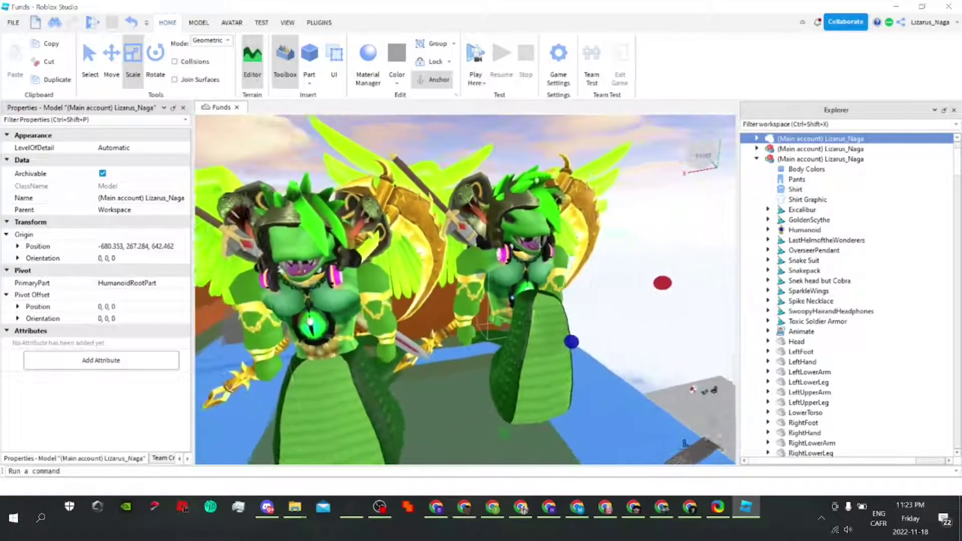
scroll(466, 290, up, 1)
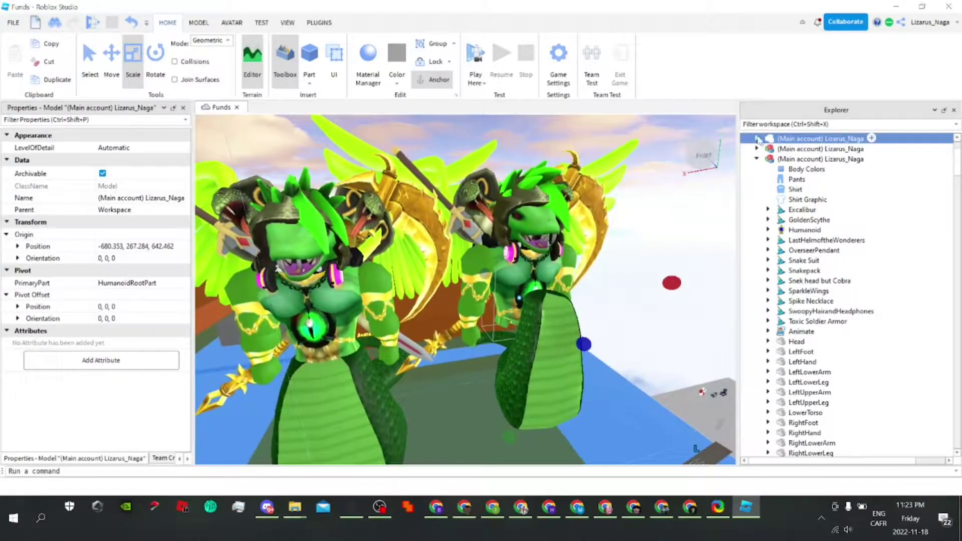
click(758, 139)
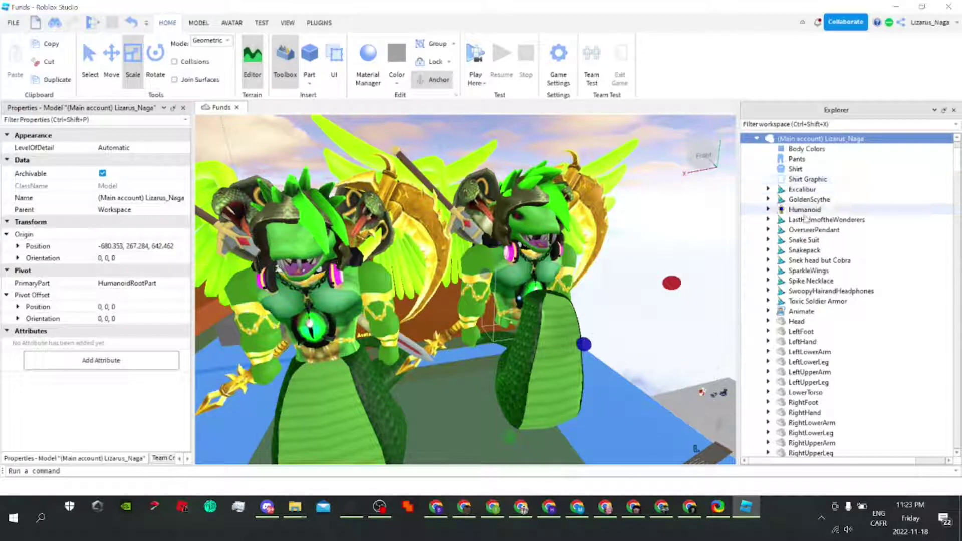
click(801, 209)
scroll(106, 290, down, 5)
scroll(106, 290, down, 1)
click(99, 287)
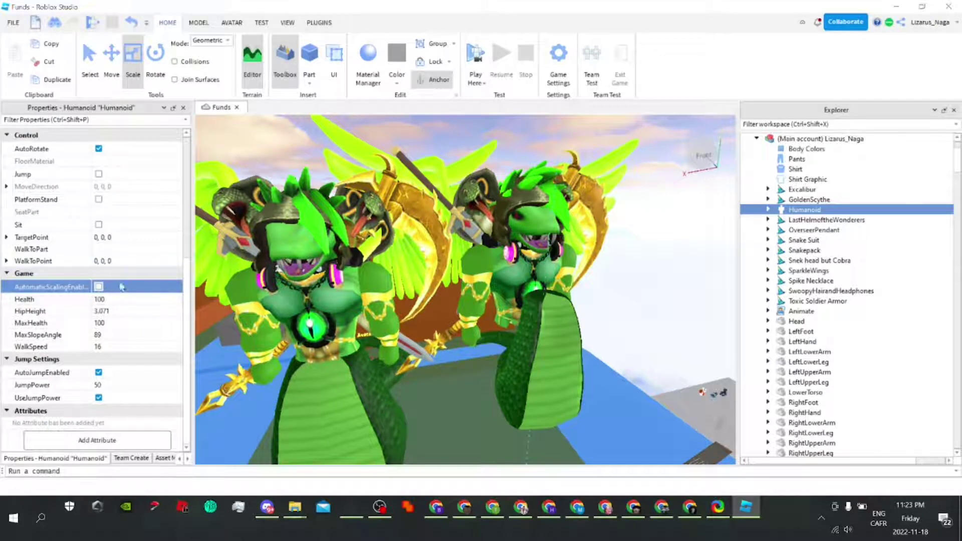
- Rename the first giant's Model, which holds the separate Snake Suit, to "my method"
right_drag(351, 271, 311, 331)
right_drag(441, 316, 503, 265)
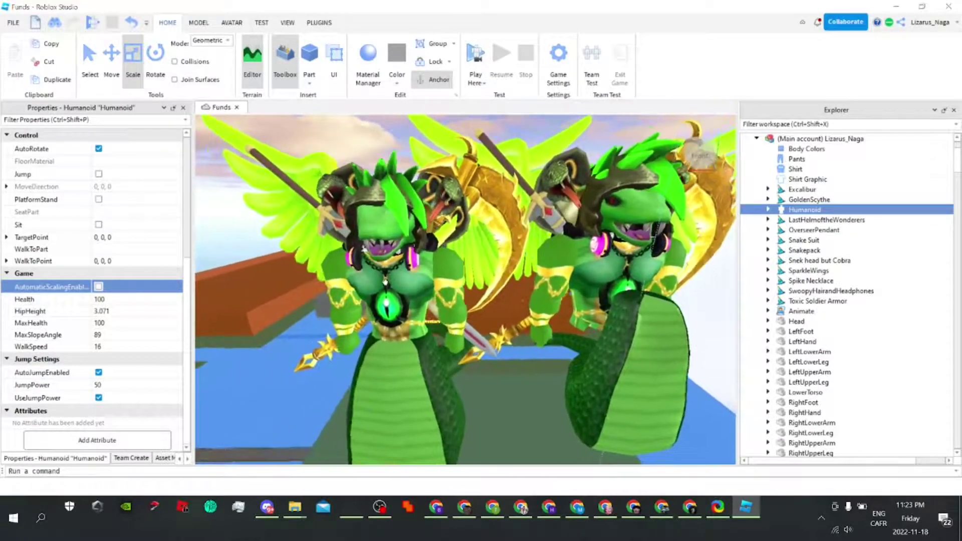
click(385, 282)
click(757, 453)
scroll(830, 284, down, 5)
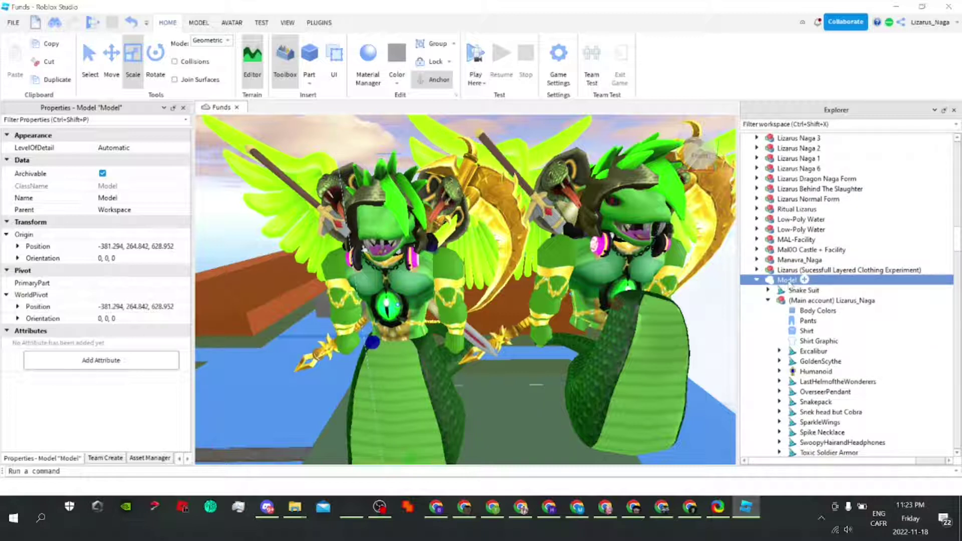
double_click(788, 281)
text(my method)
key(Return)
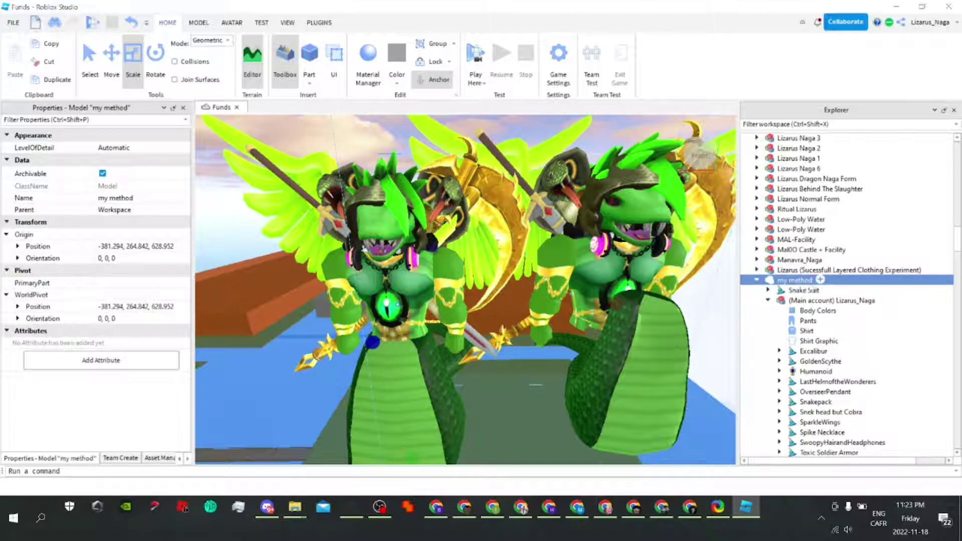
- Rename the enlarged duplicate avatar model to "normal"
key(w)
key(d)
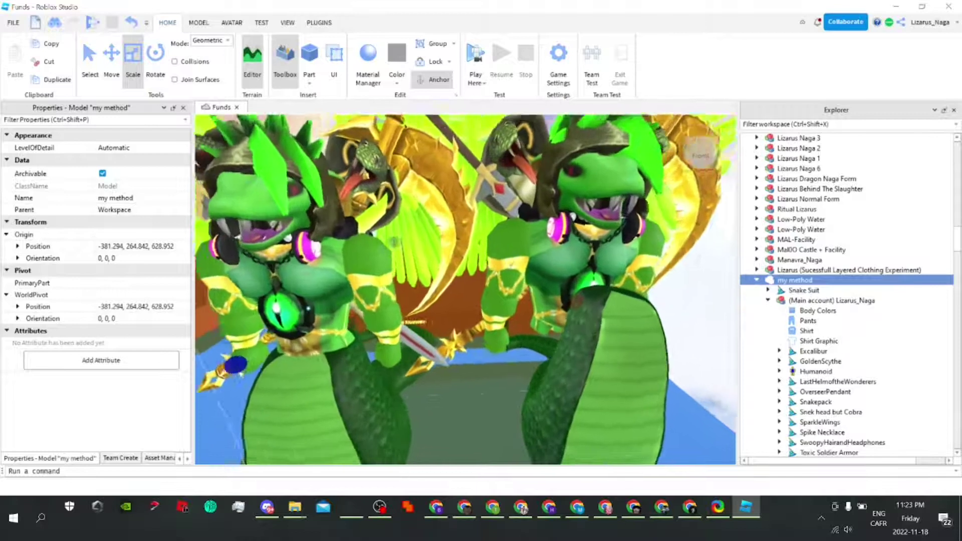
click(570, 242)
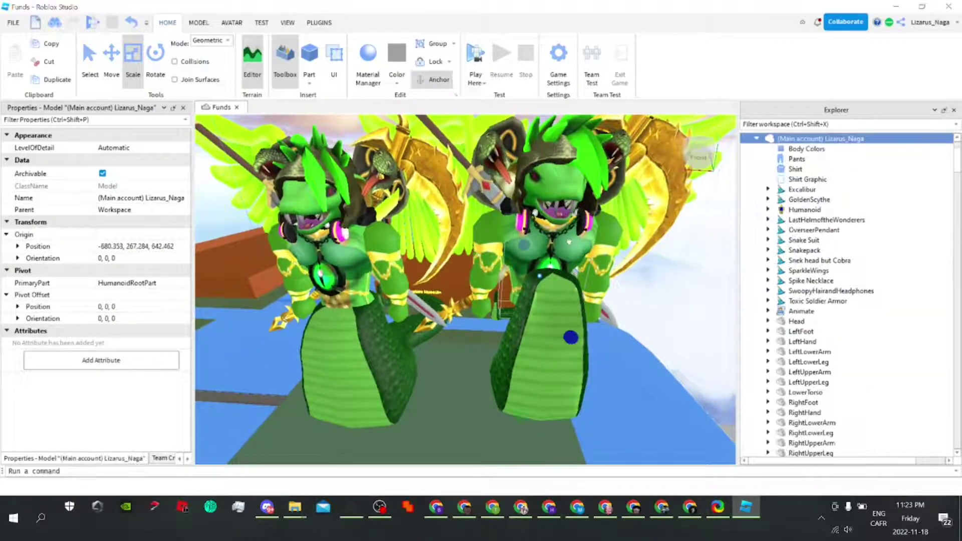
double_click(800, 141)
text(Normal)
key(Return)
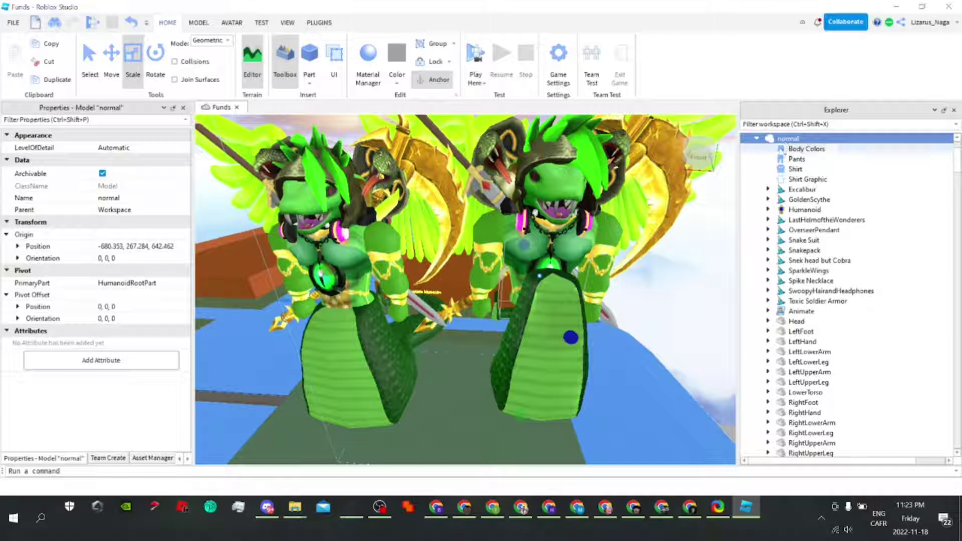
- Position the view in front of the two giants and start a Play Here test of the game
right_drag(652, 210, 627, 250)
key(w)
right_drag(603, 202, 597, 199)
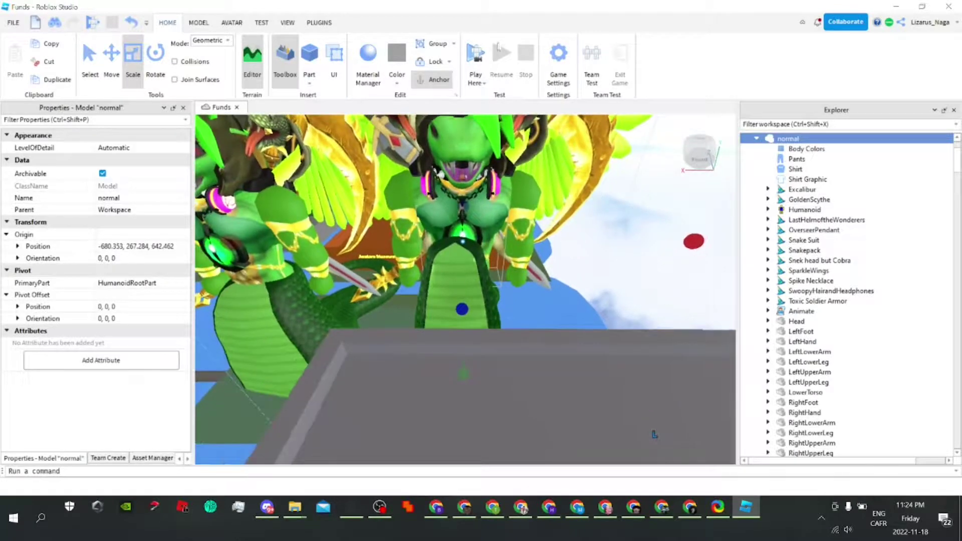
click(476, 58)
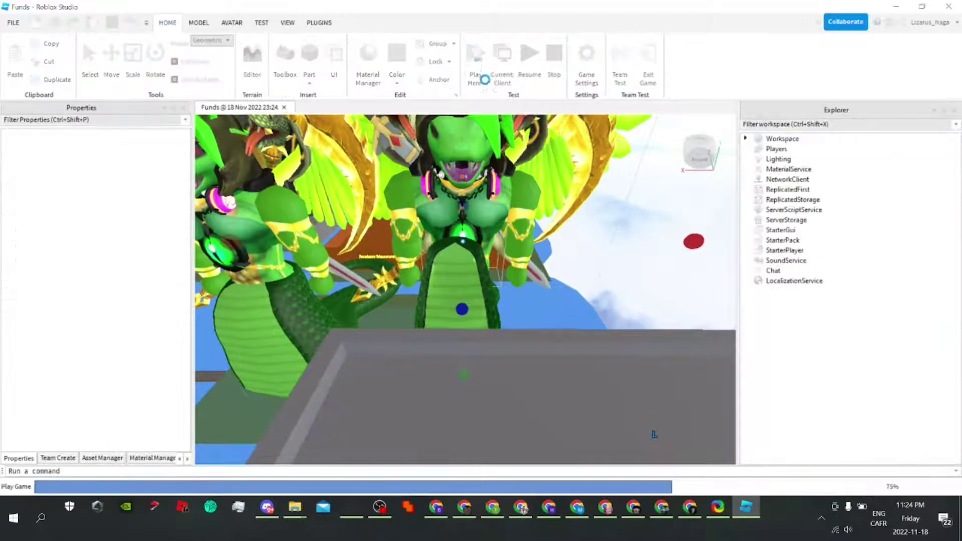